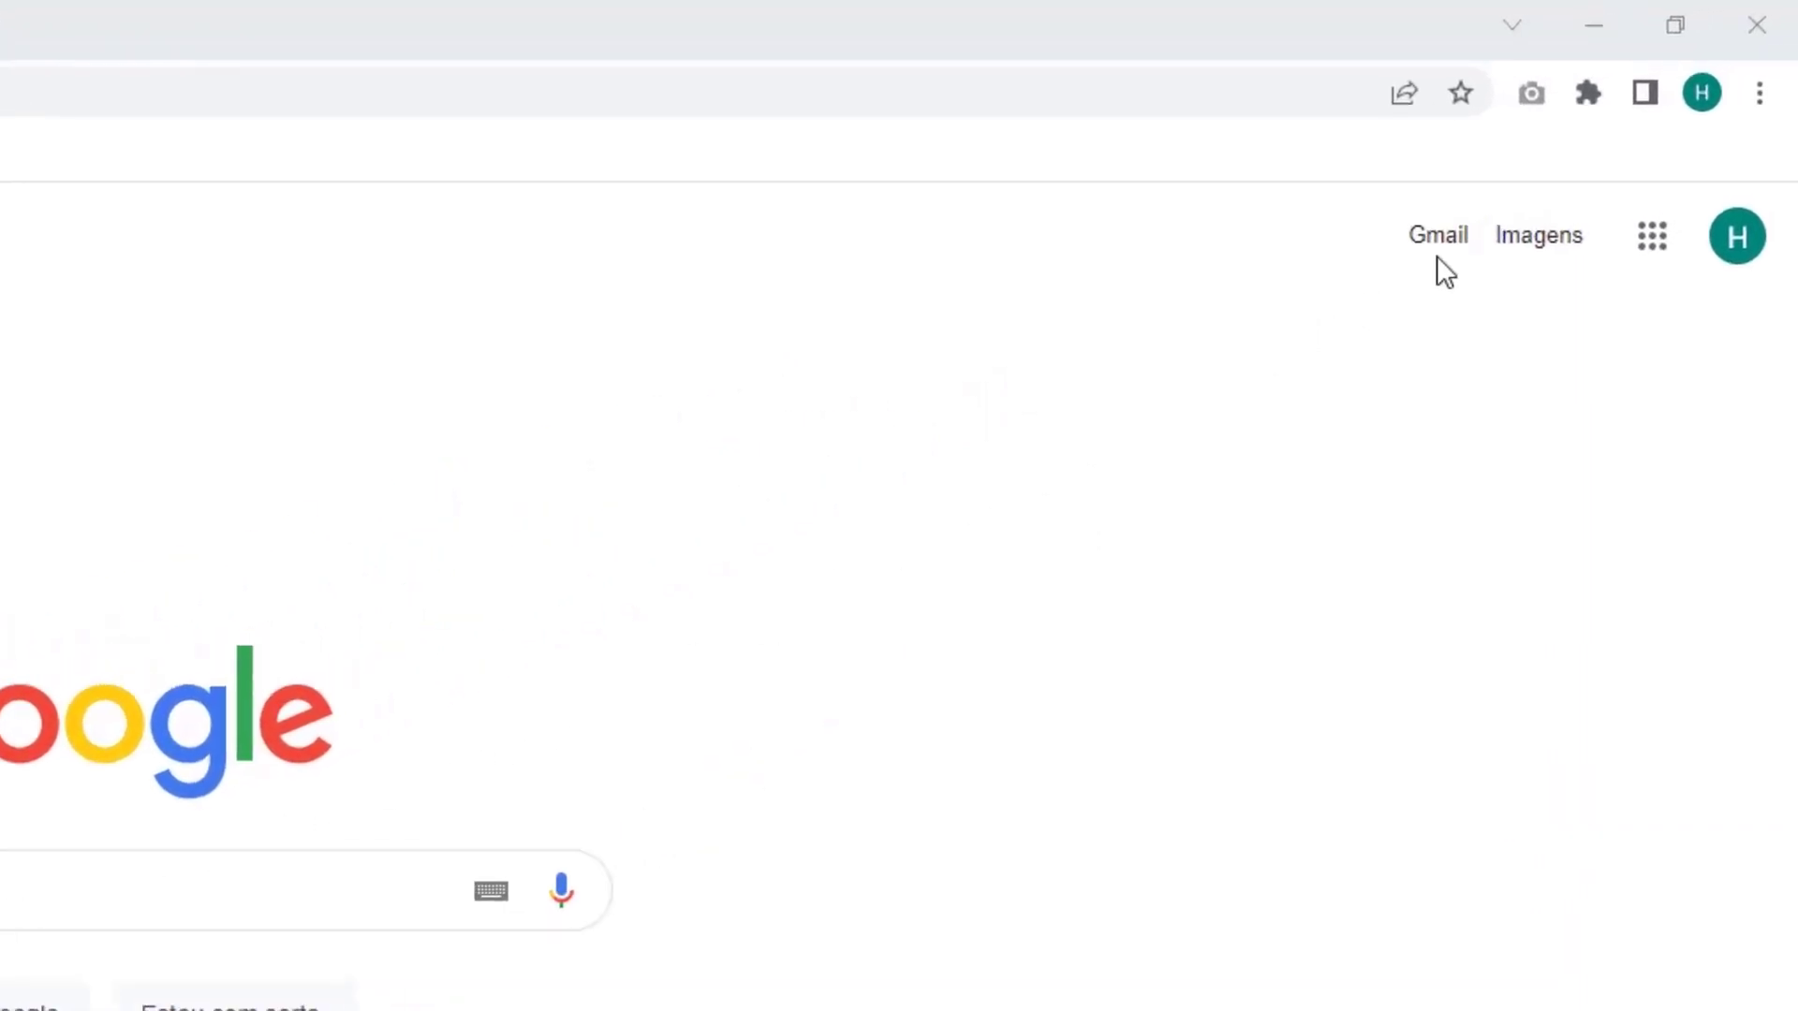
Open Chrome's dialog for clearing browsing data.
{"action": "left_click", "coordinate": [1758, 93]}
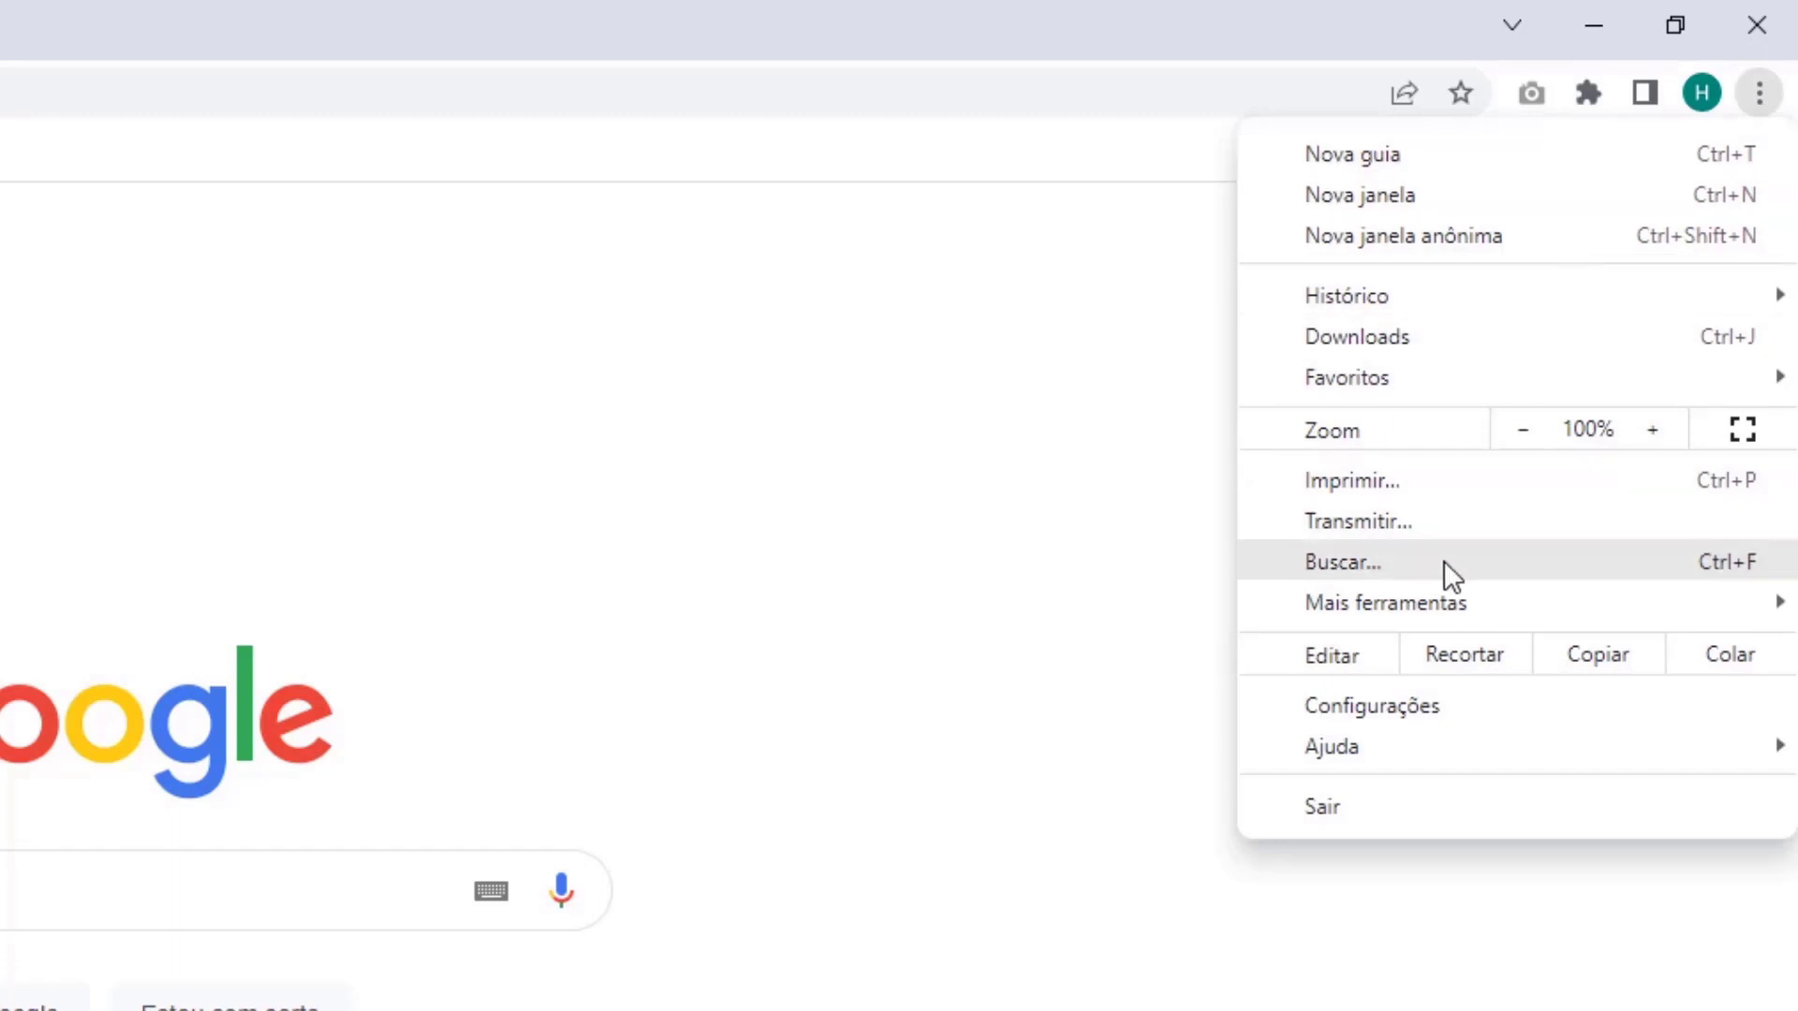
{"action": "mouse_move", "coordinate": [1410, 607]}
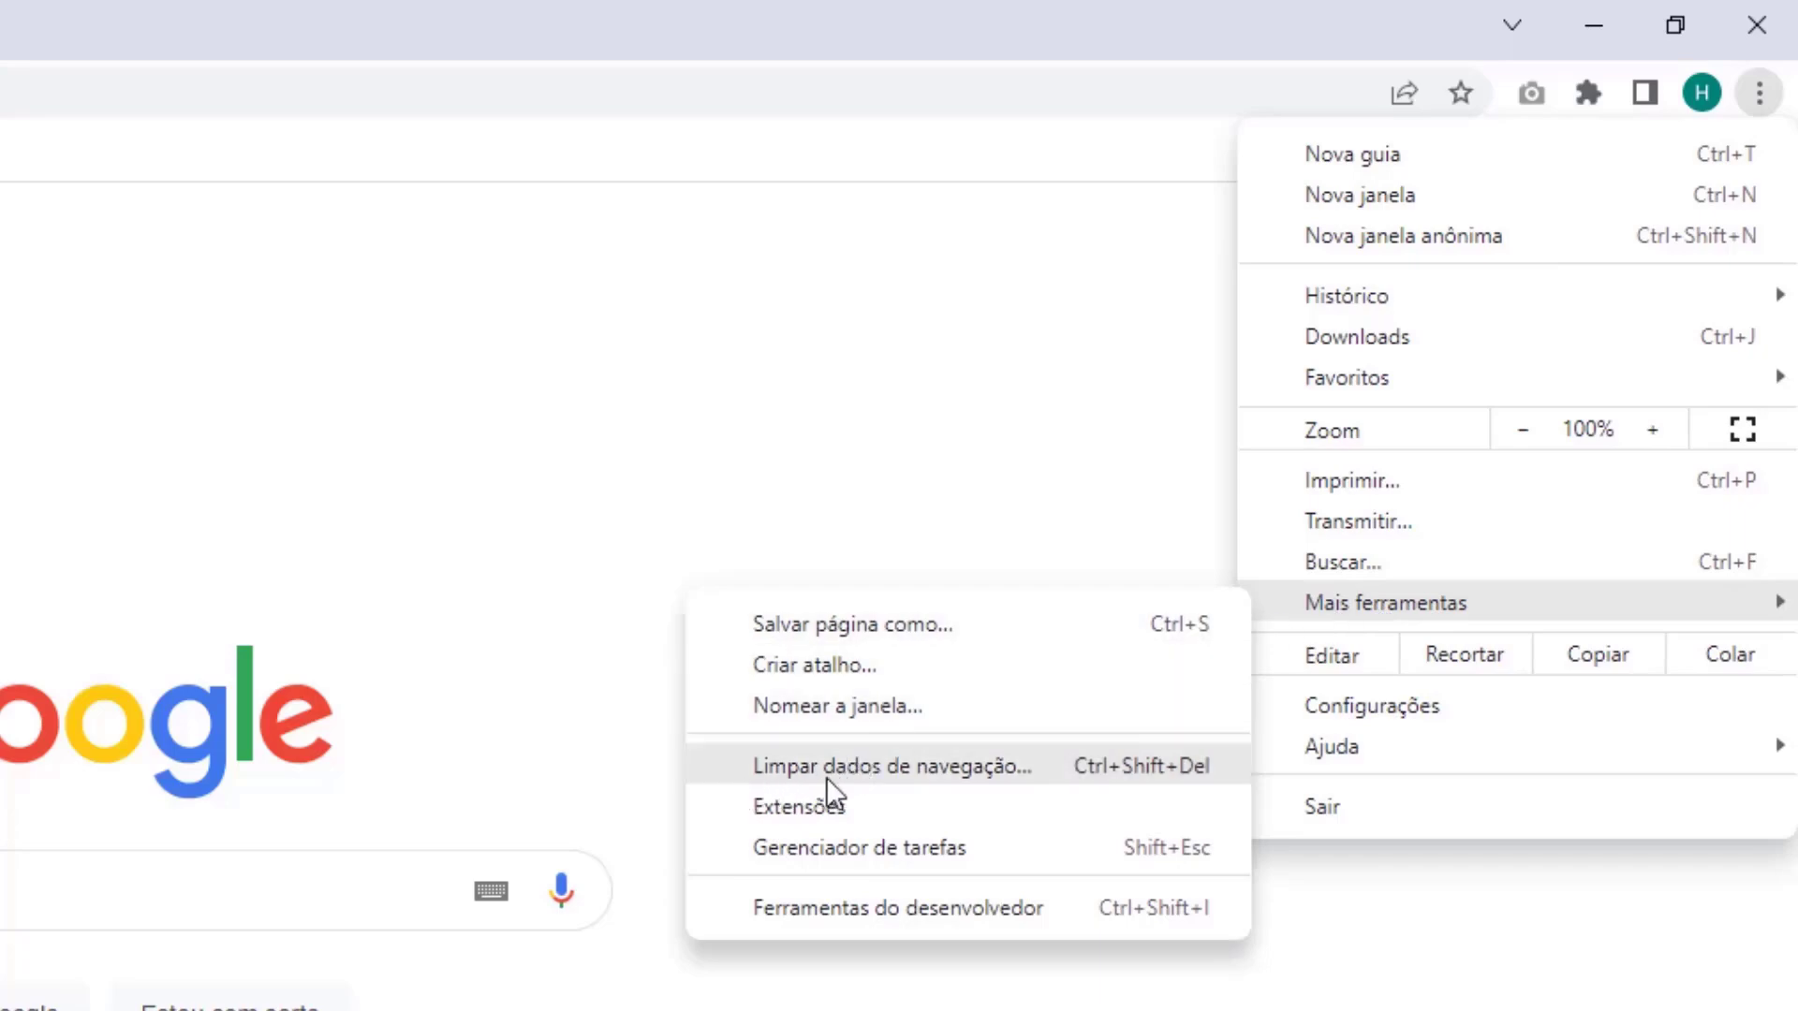
{"action": "left_click", "coordinate": [878, 773]}
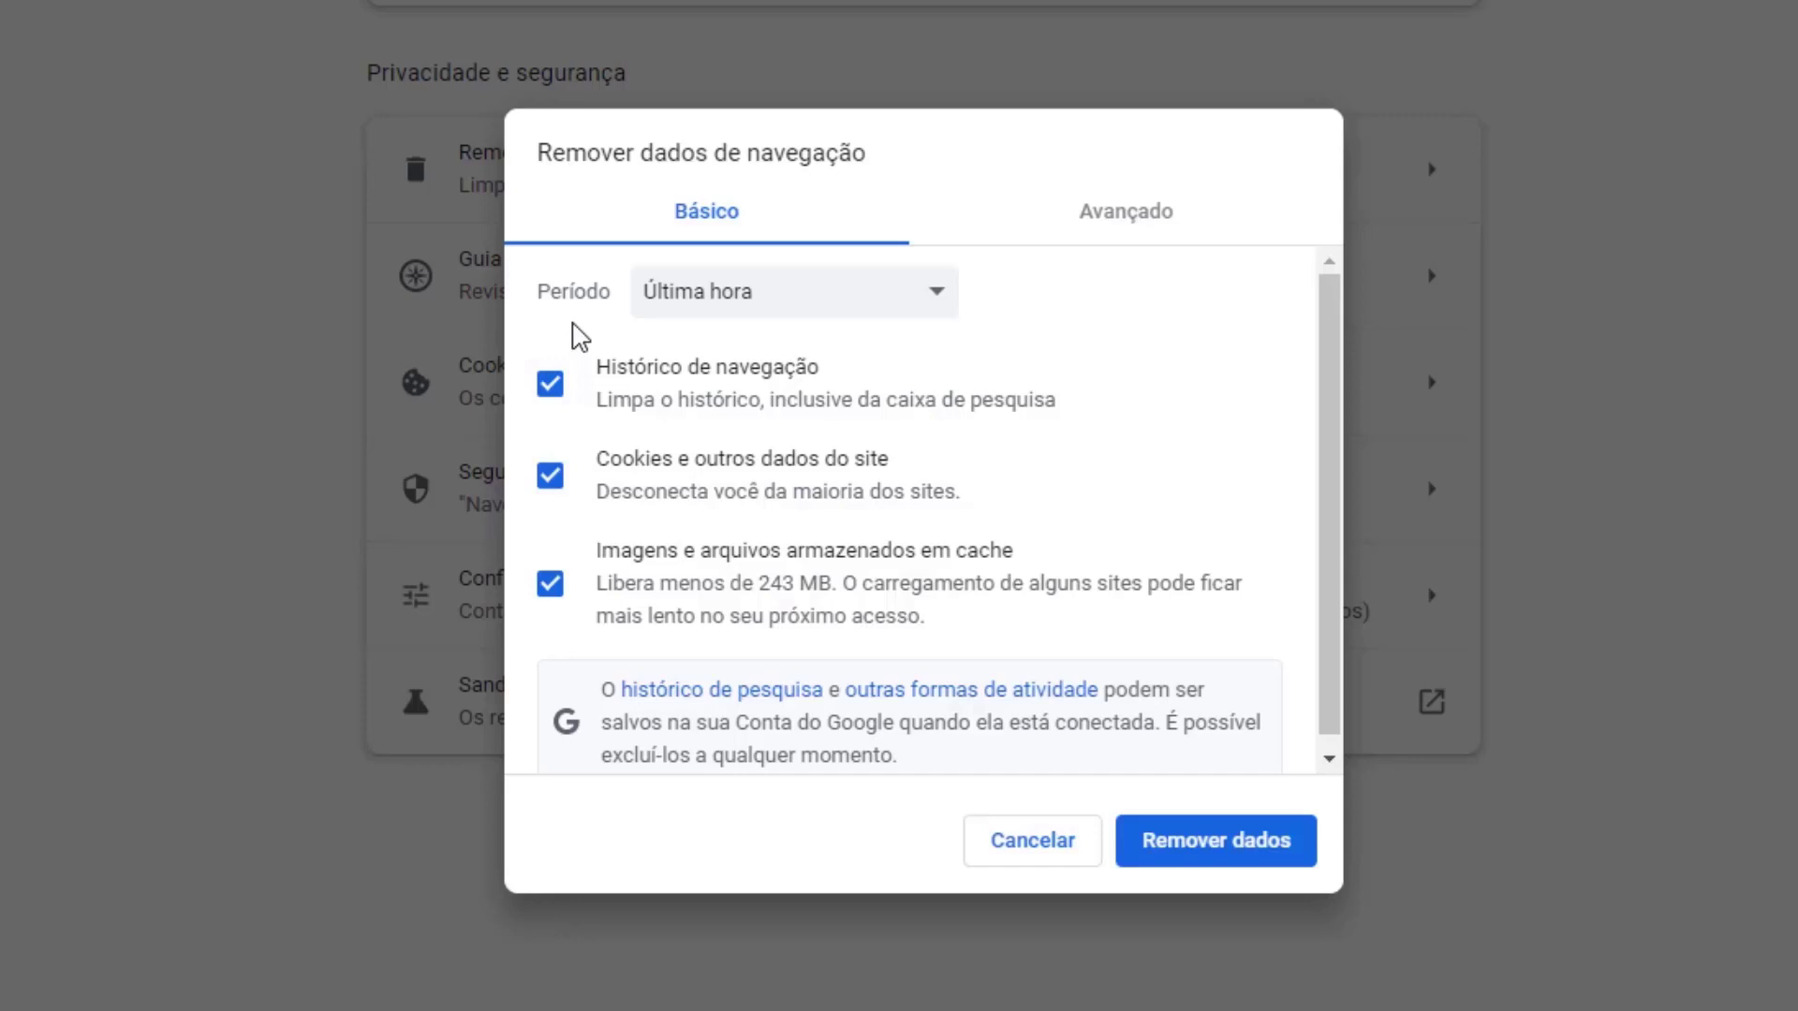
Remove the last hour's cookies, site data and cached images and files, leaving browsing history out of the deletion.
{"action": "left_click", "coordinate": [705, 309]}
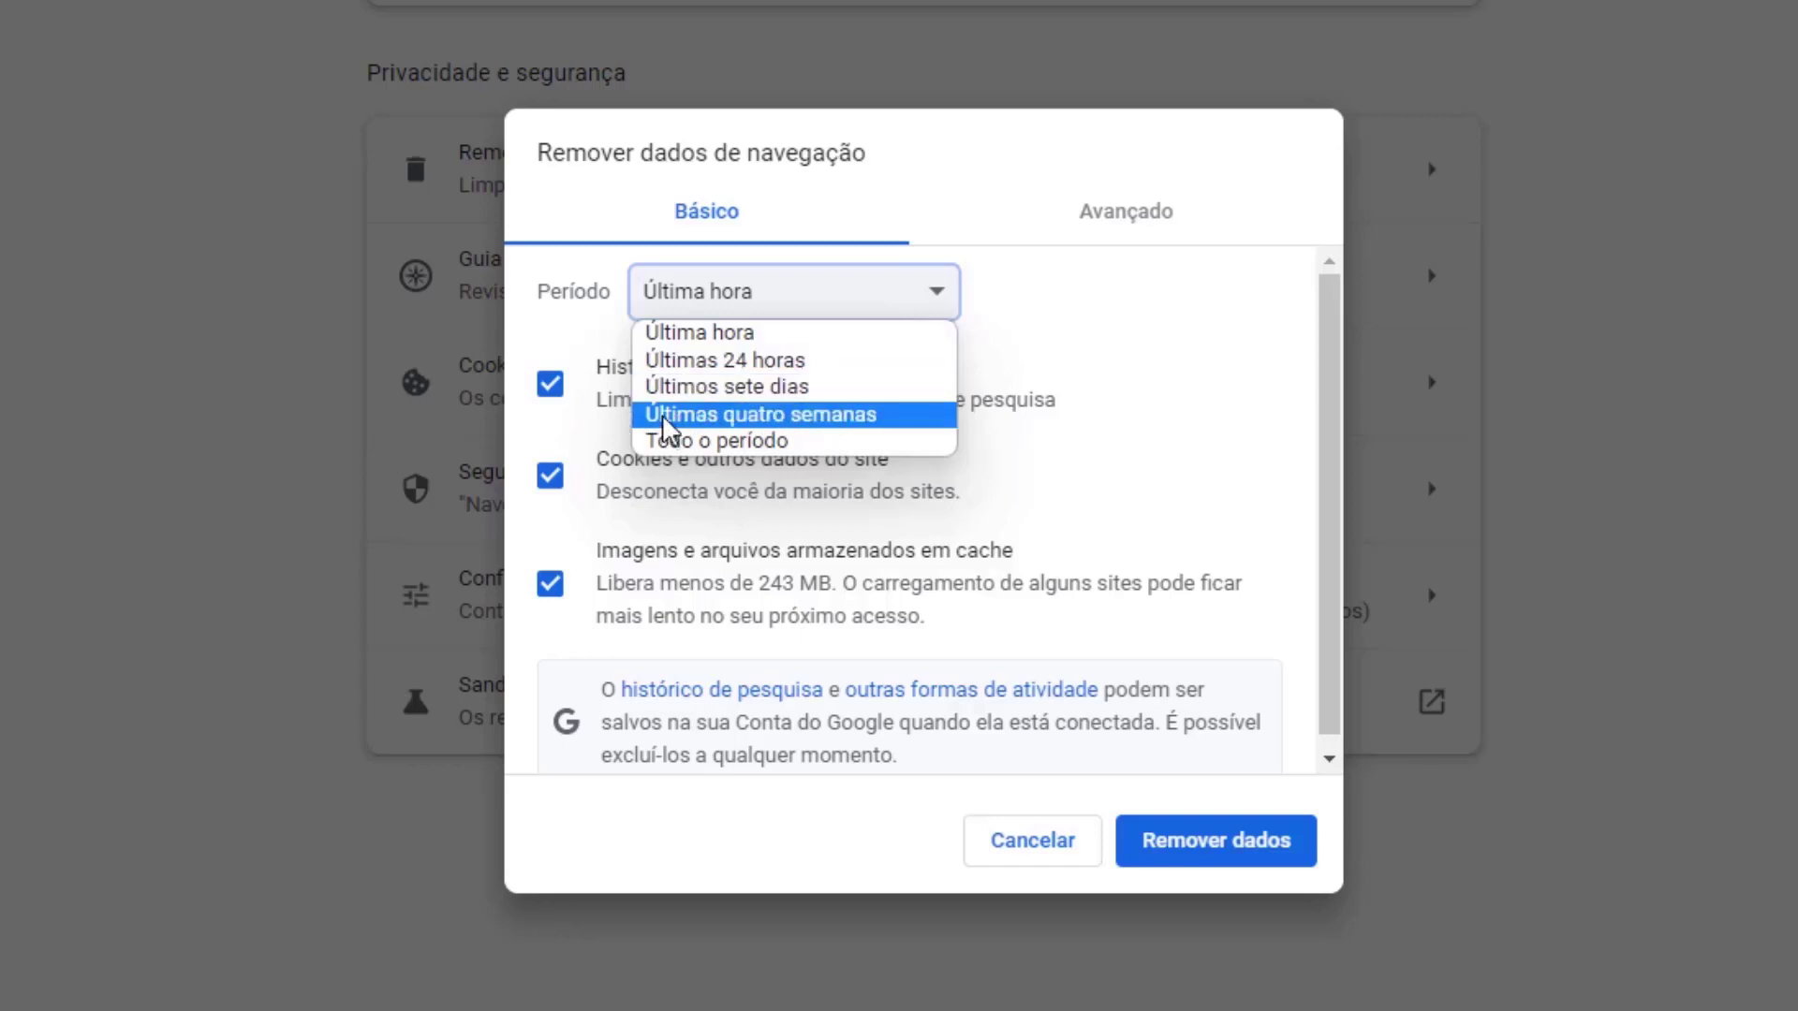
{"action": "left_click", "coordinate": [662, 337]}
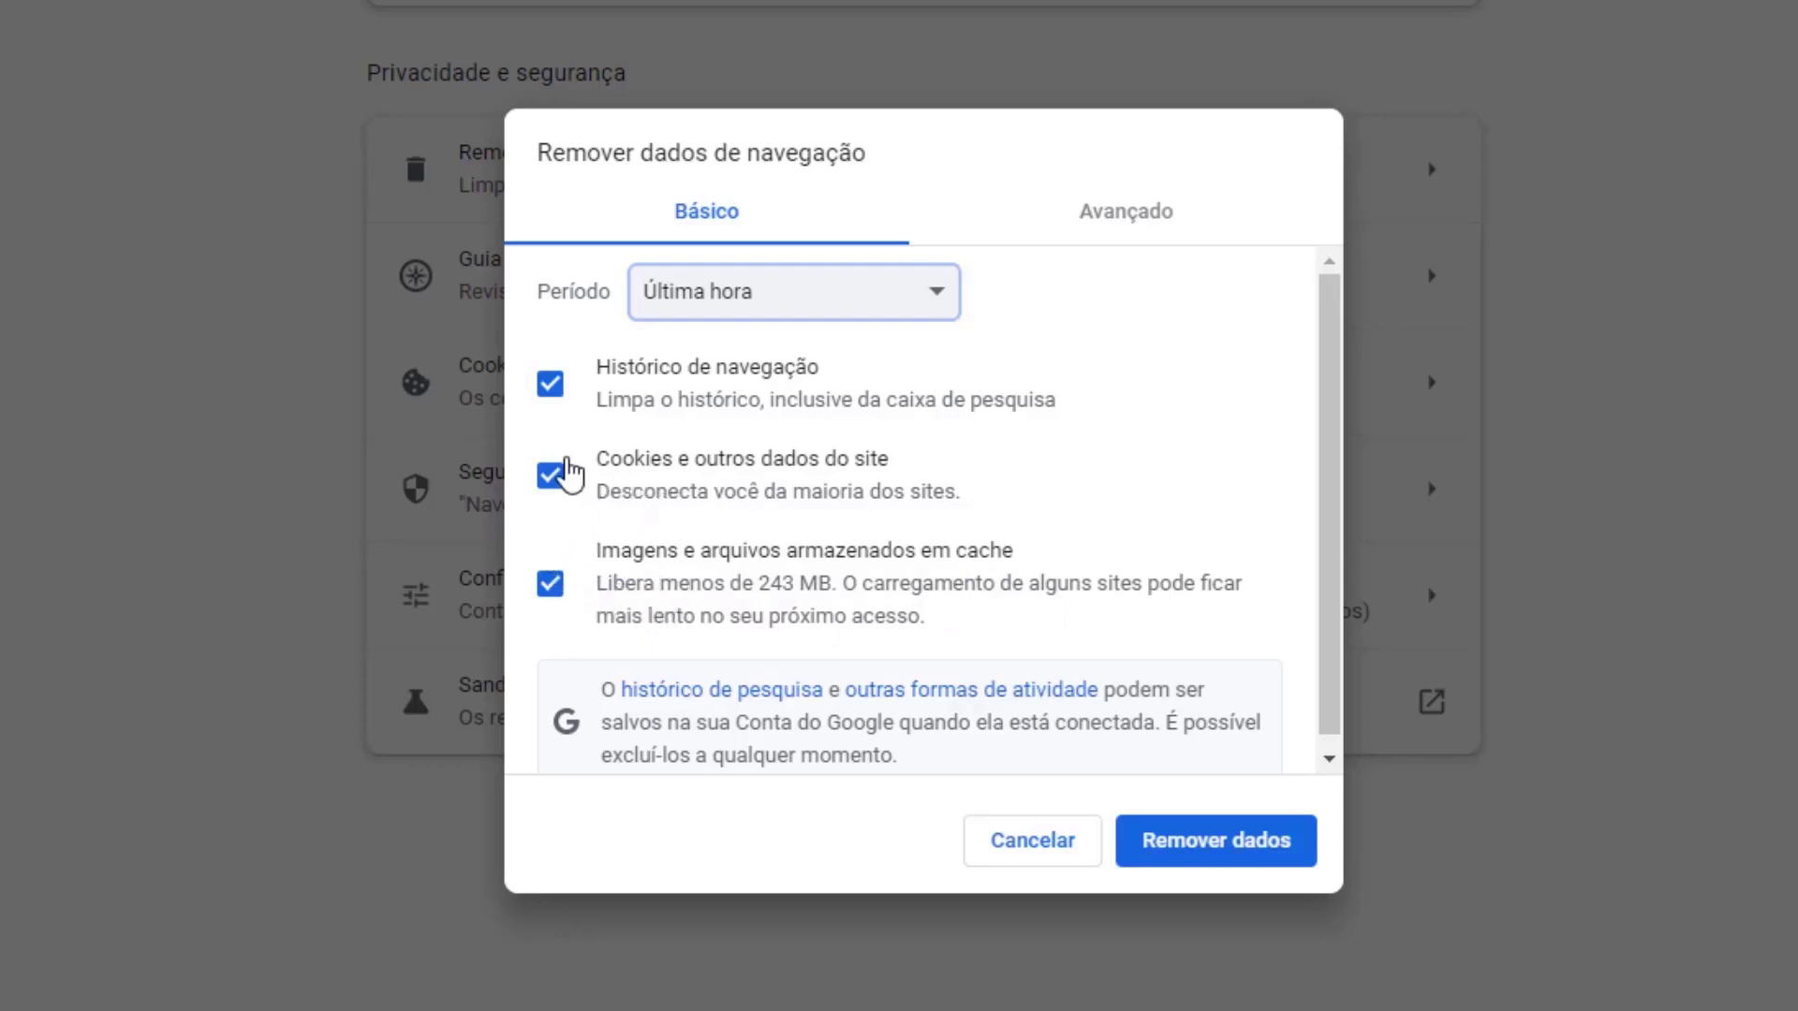
{"action": "left_click", "coordinate": [553, 392]}
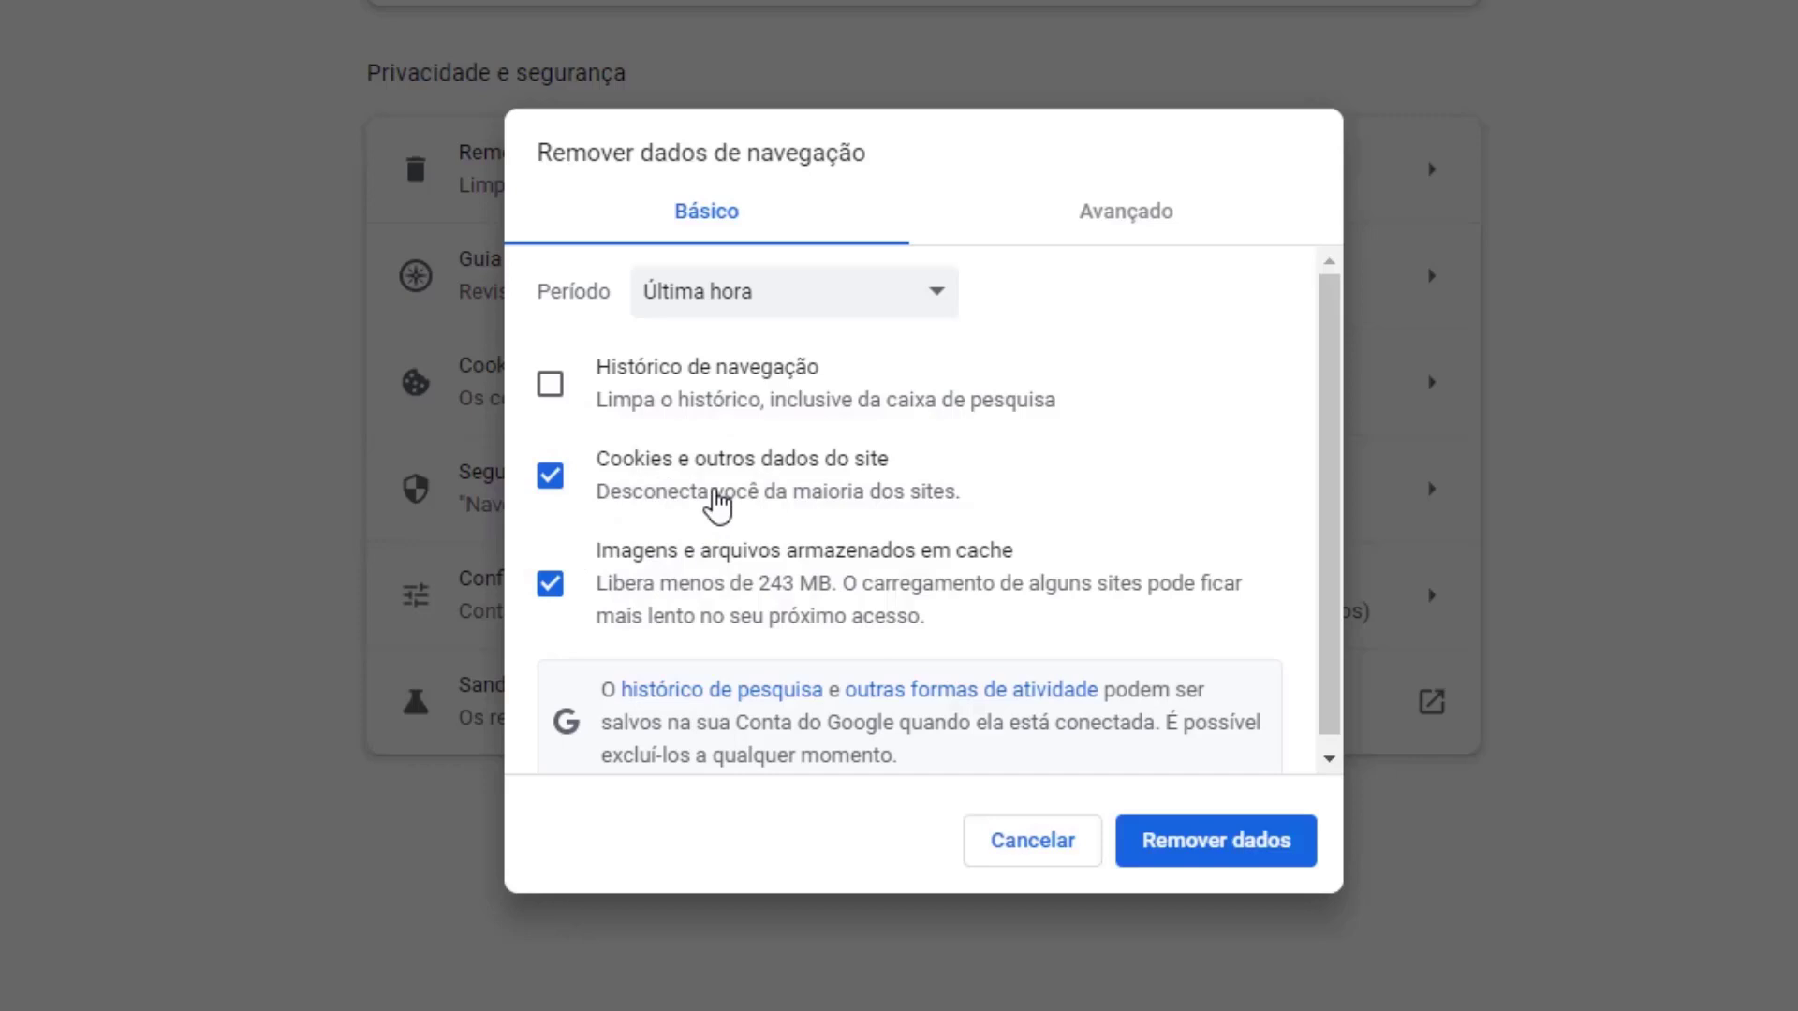
{"action": "left_click", "coordinate": [1208, 854]}
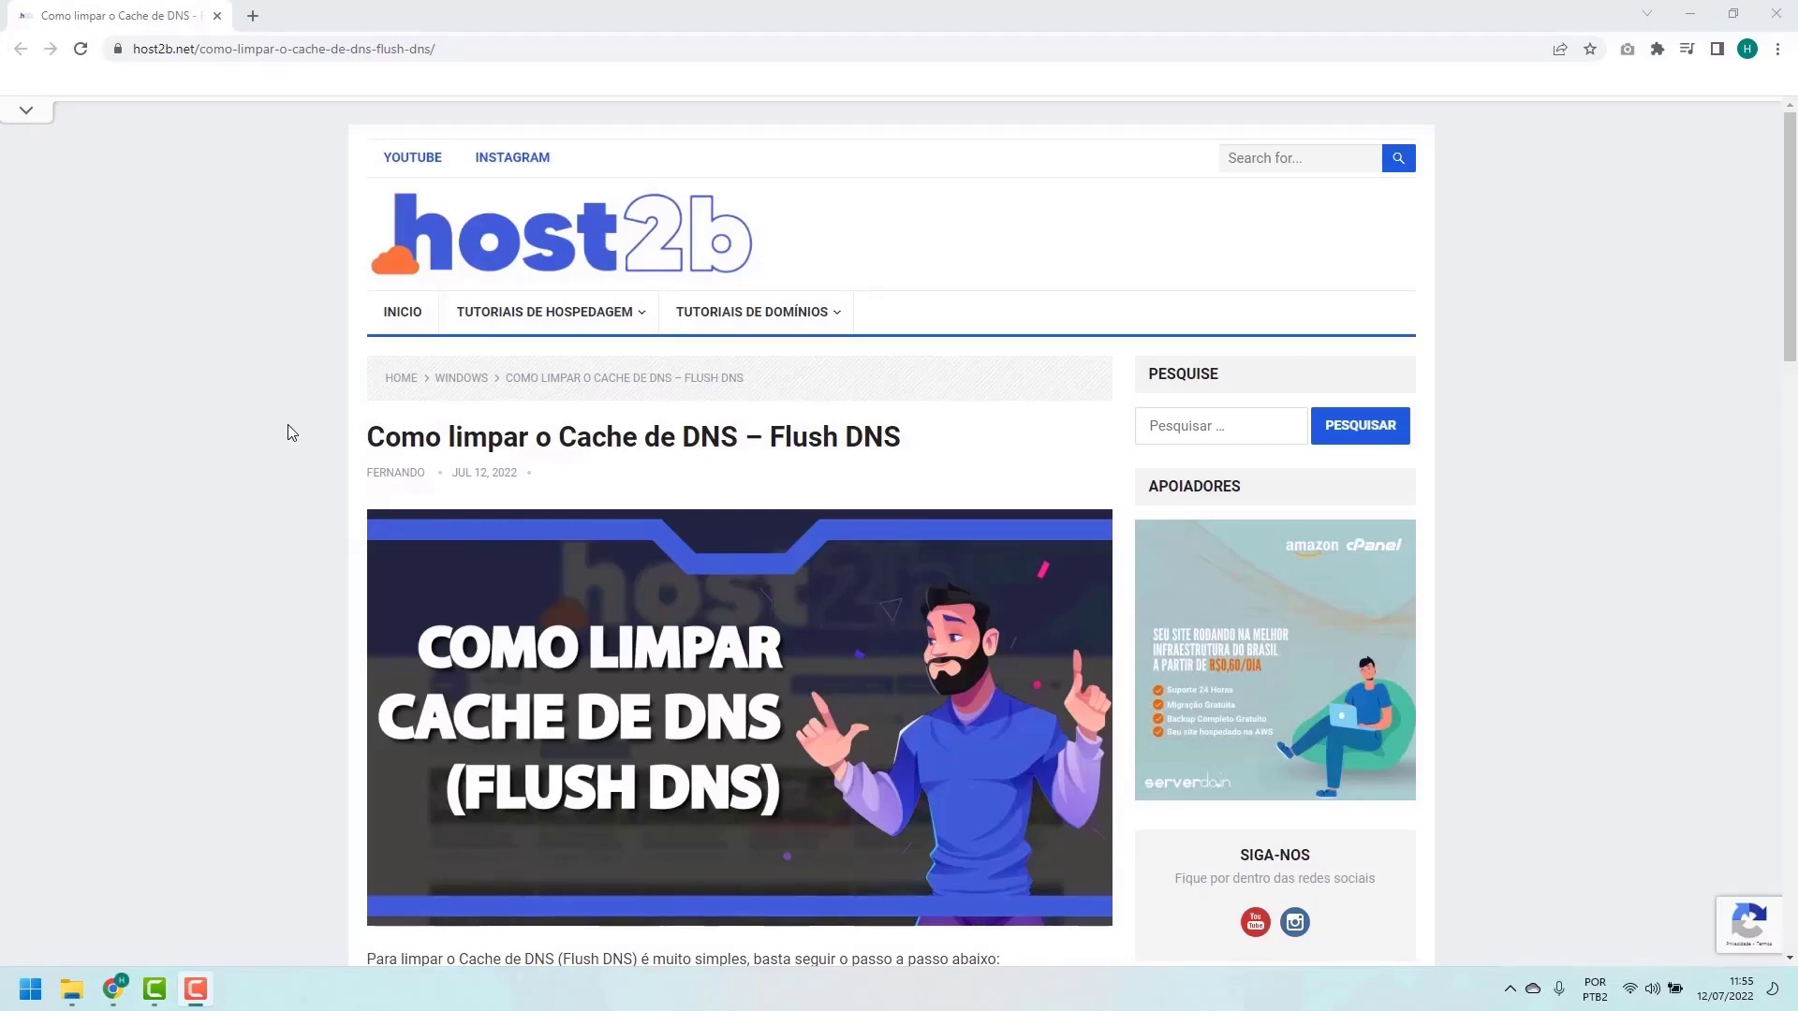
Consult the DNS cache article's instructions, then search Windows for cmd and run Prompt de Comando as administrator.
{"action": "scroll", "coordinate": [299, 429], "scroll_direction": "down", "scroll_amount": 5}
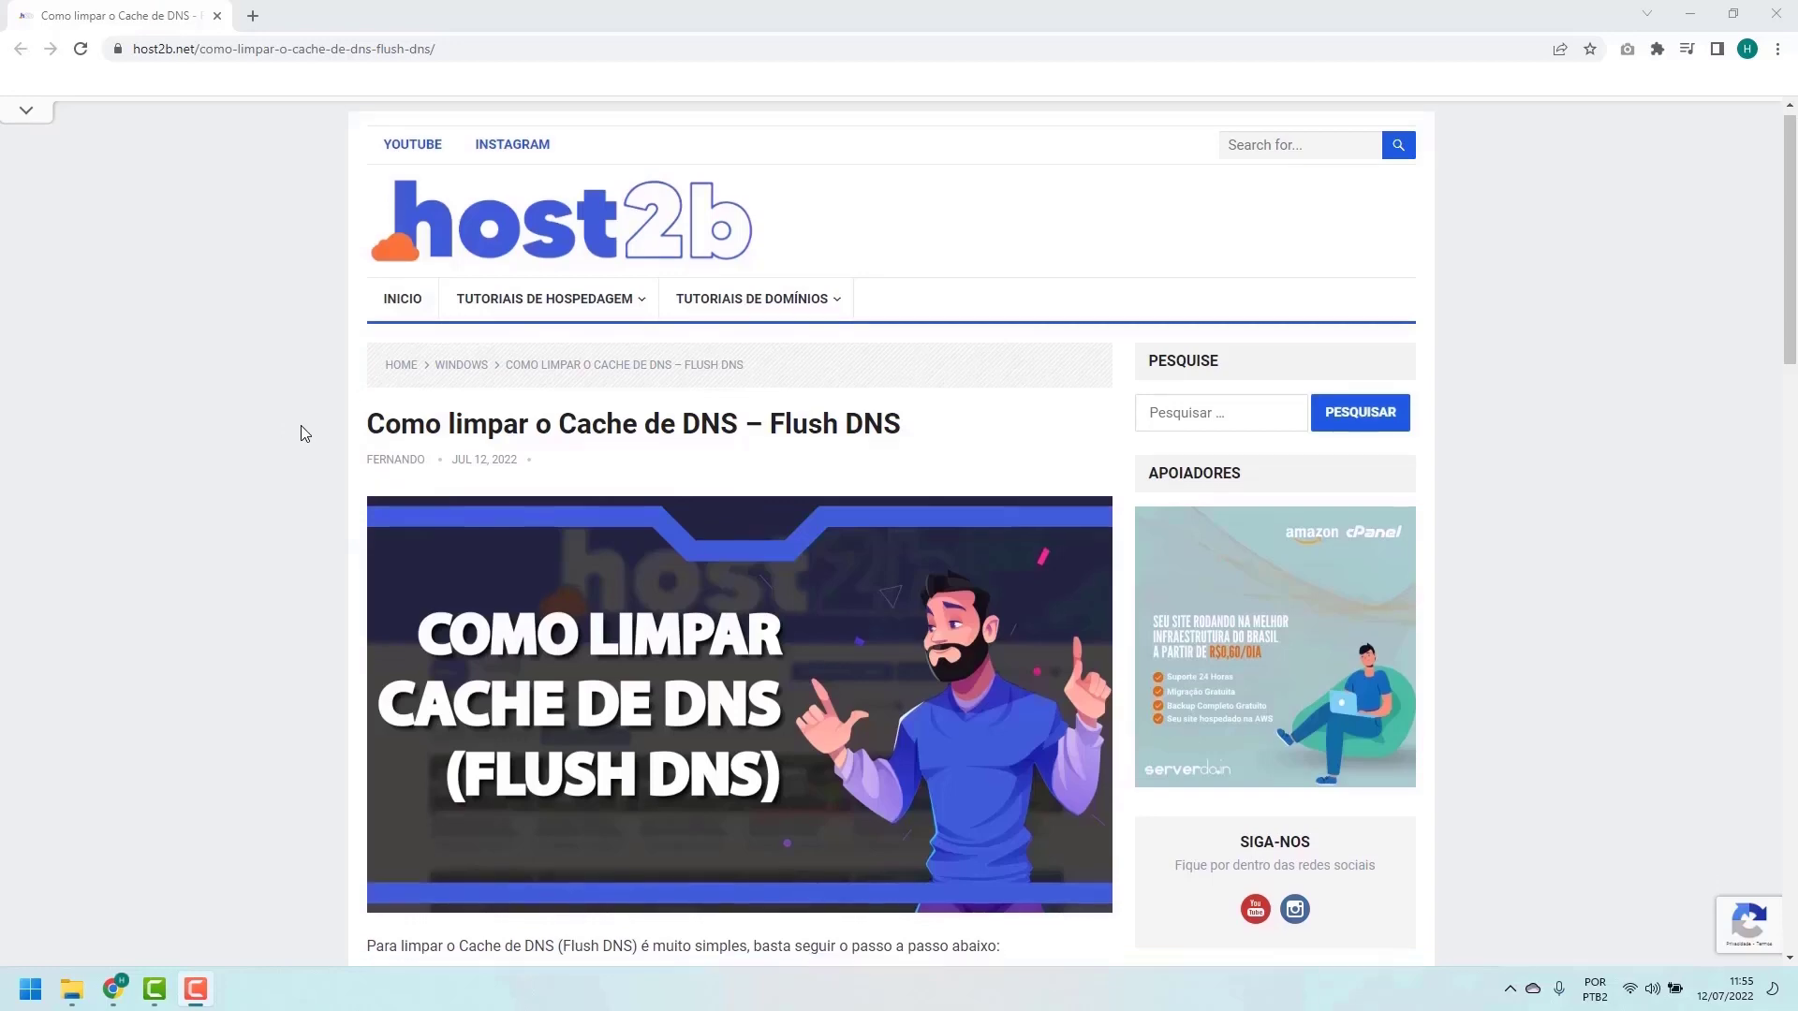
{"action": "scroll", "coordinate": [304, 459], "scroll_direction": "down", "scroll_amount": 1}
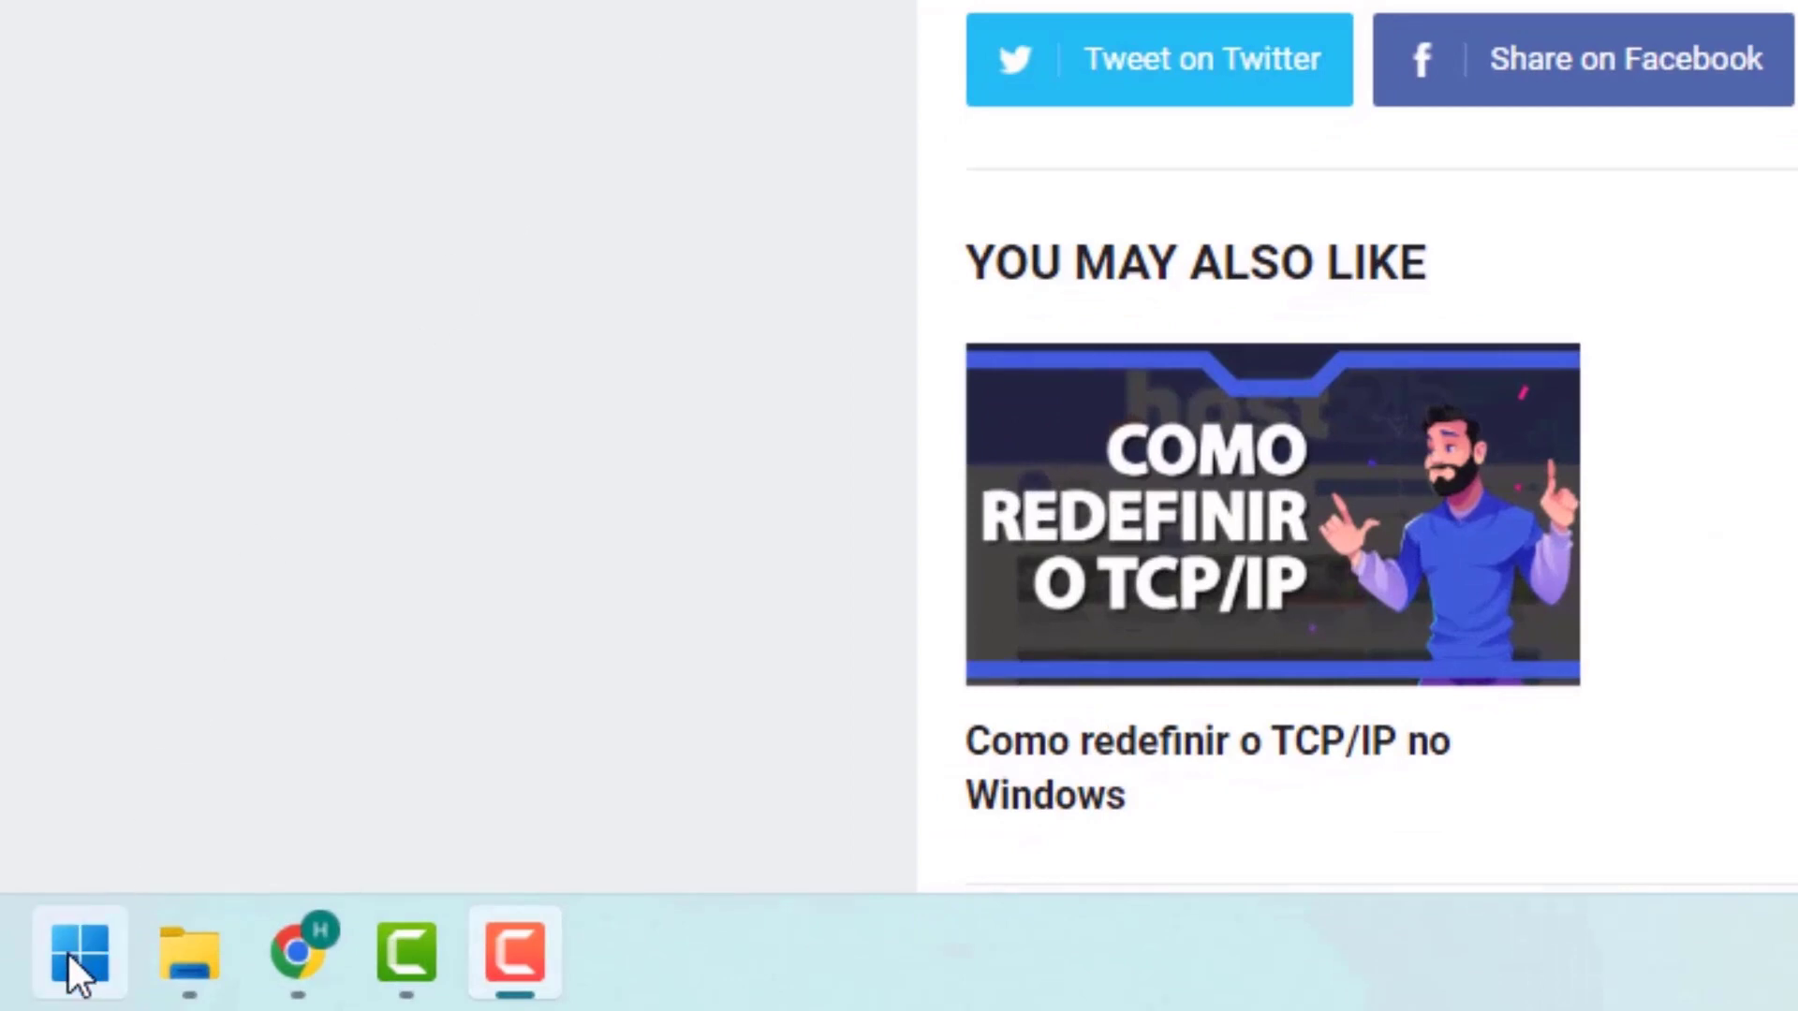
{"action": "left_click", "coordinate": [75, 955]}
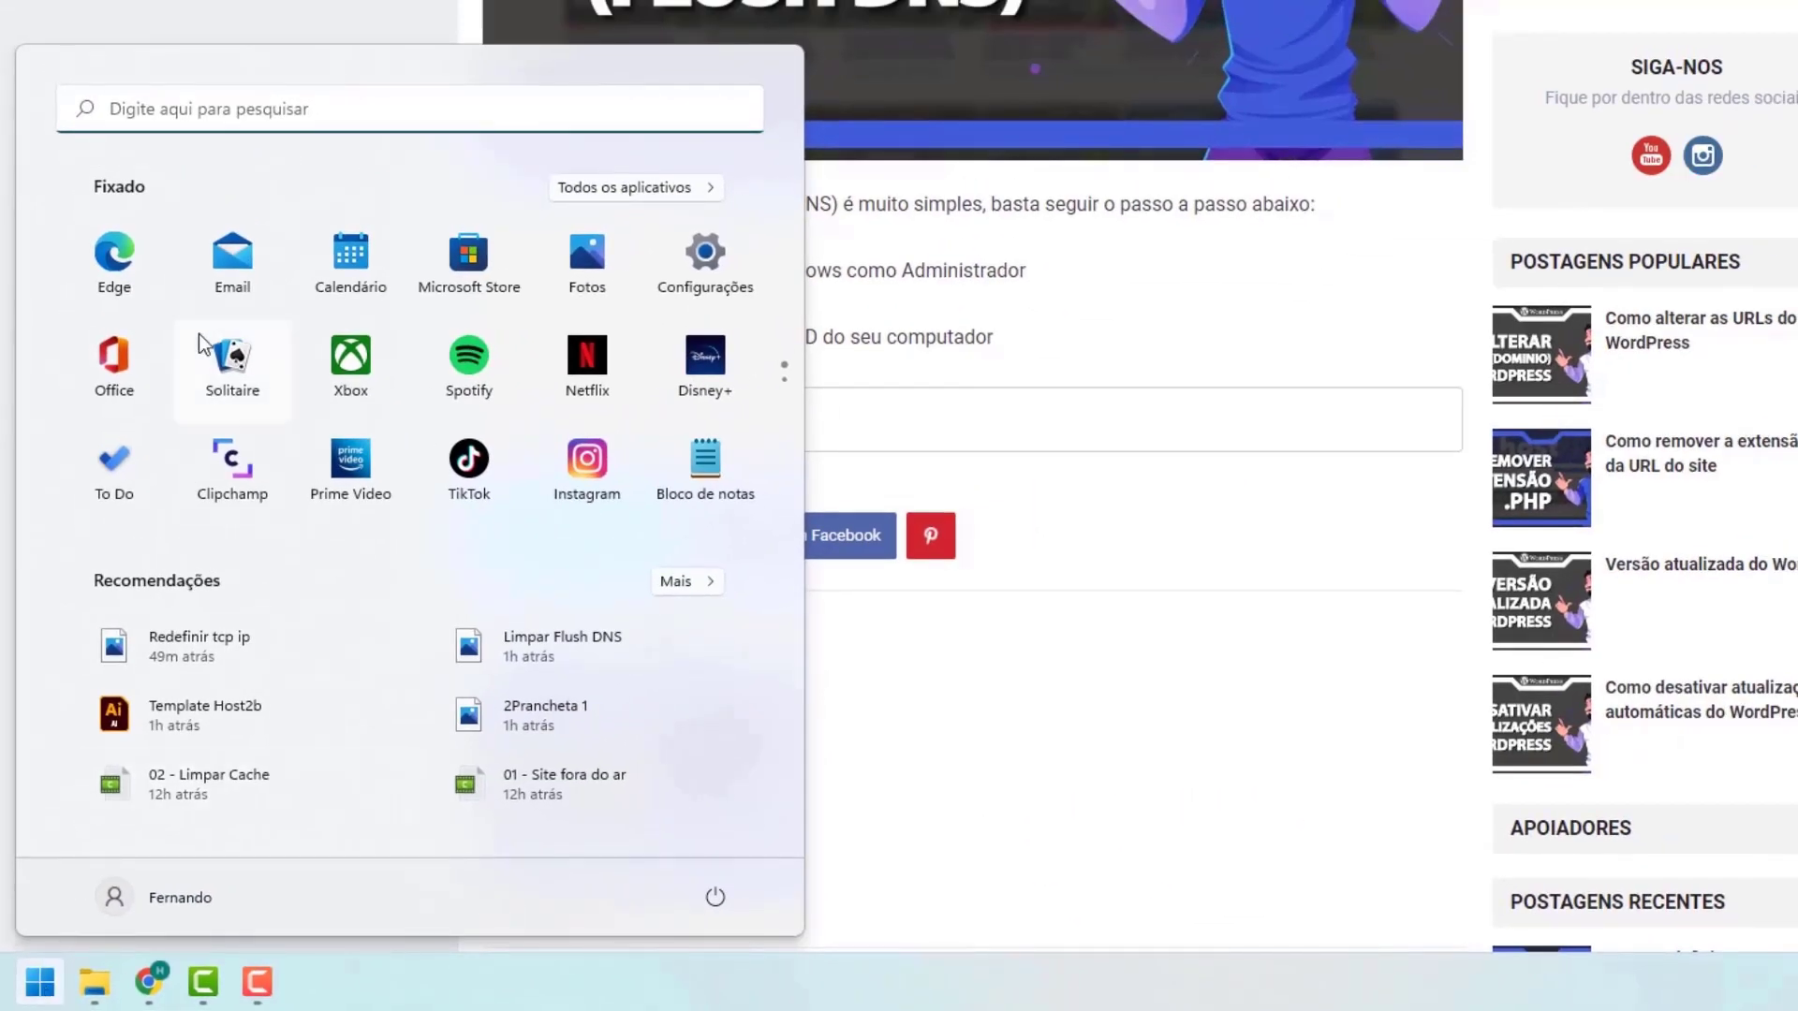
{"action": "left_click", "coordinate": [135, 112]}
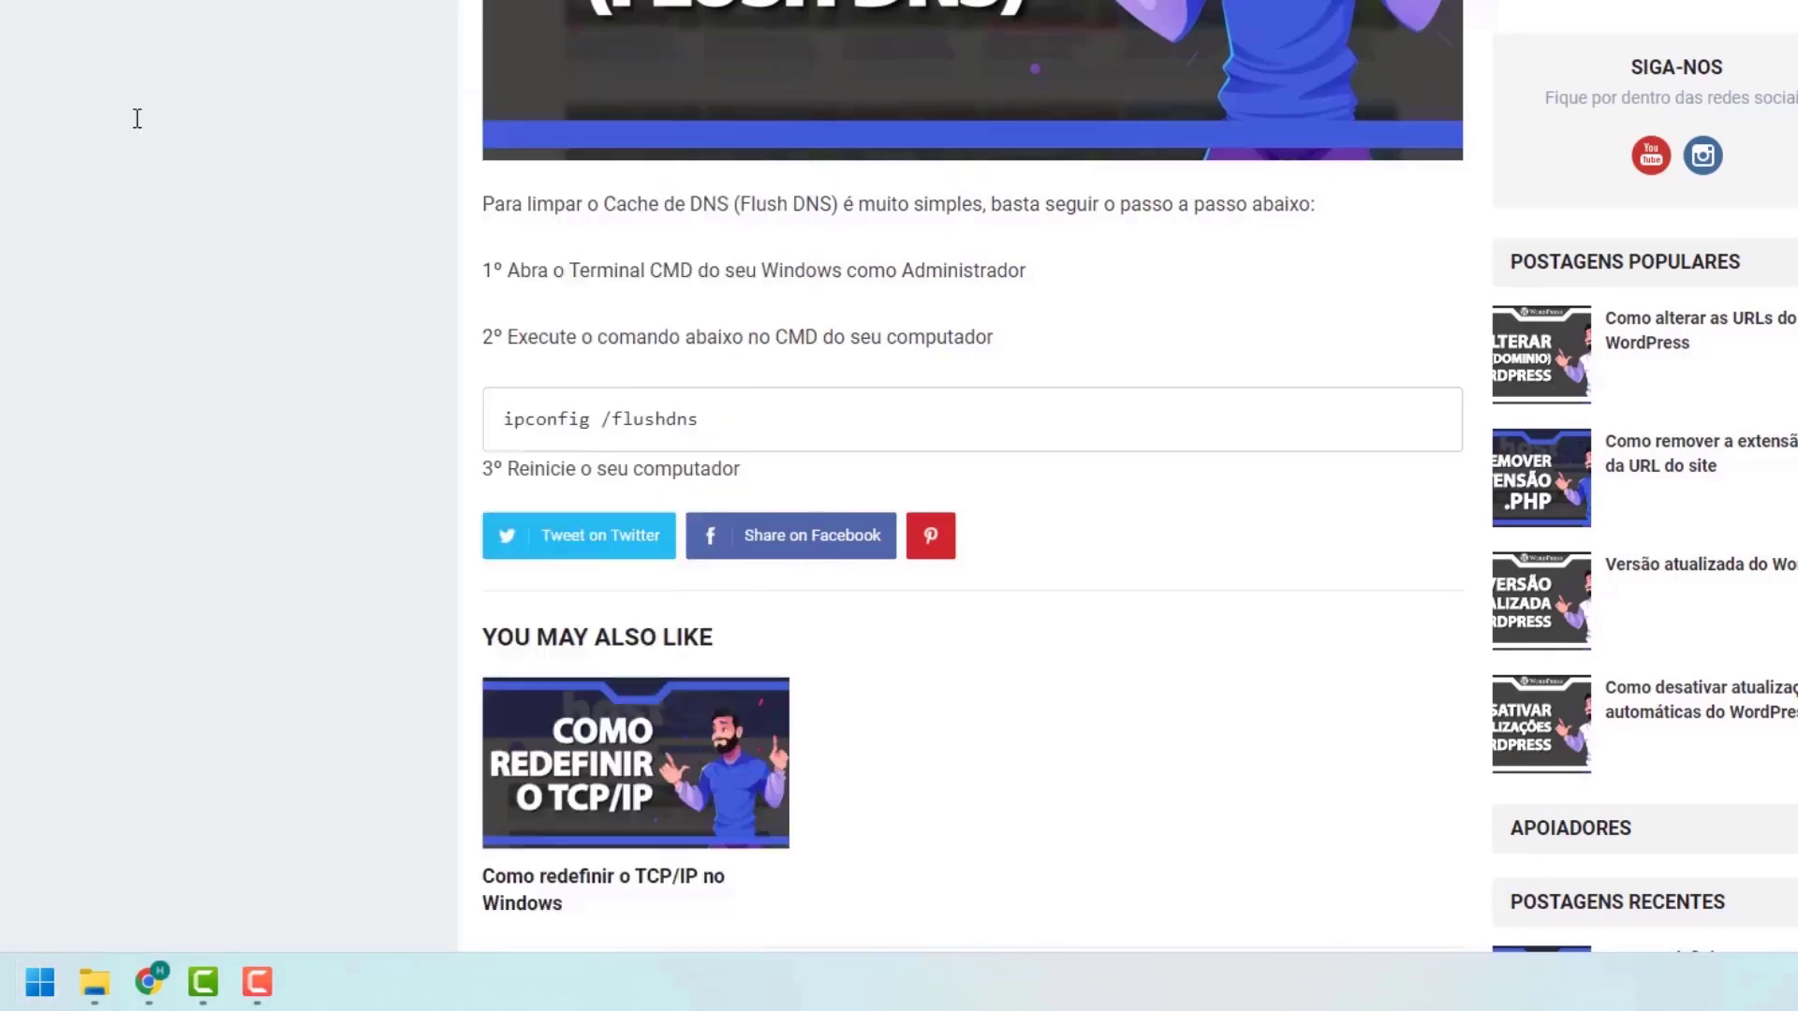
{"action": "type", "text": "cmd"}
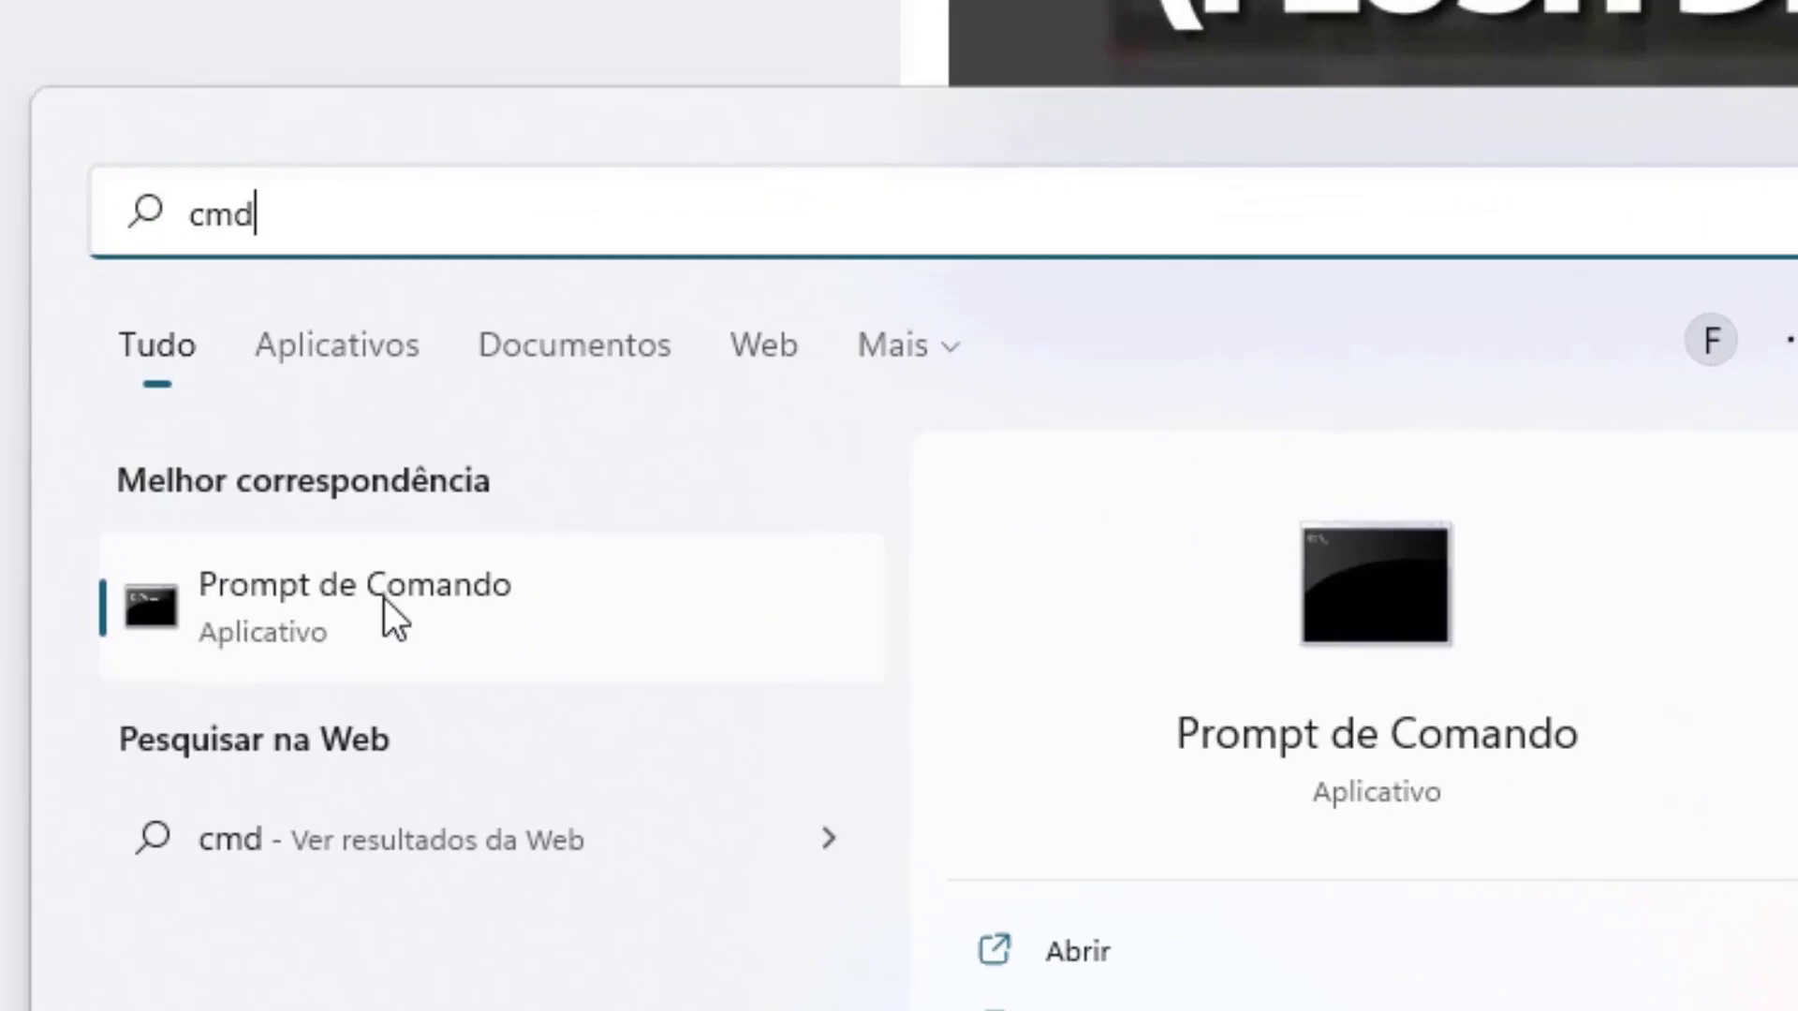
{"action": "right_click", "coordinate": [284, 609]}
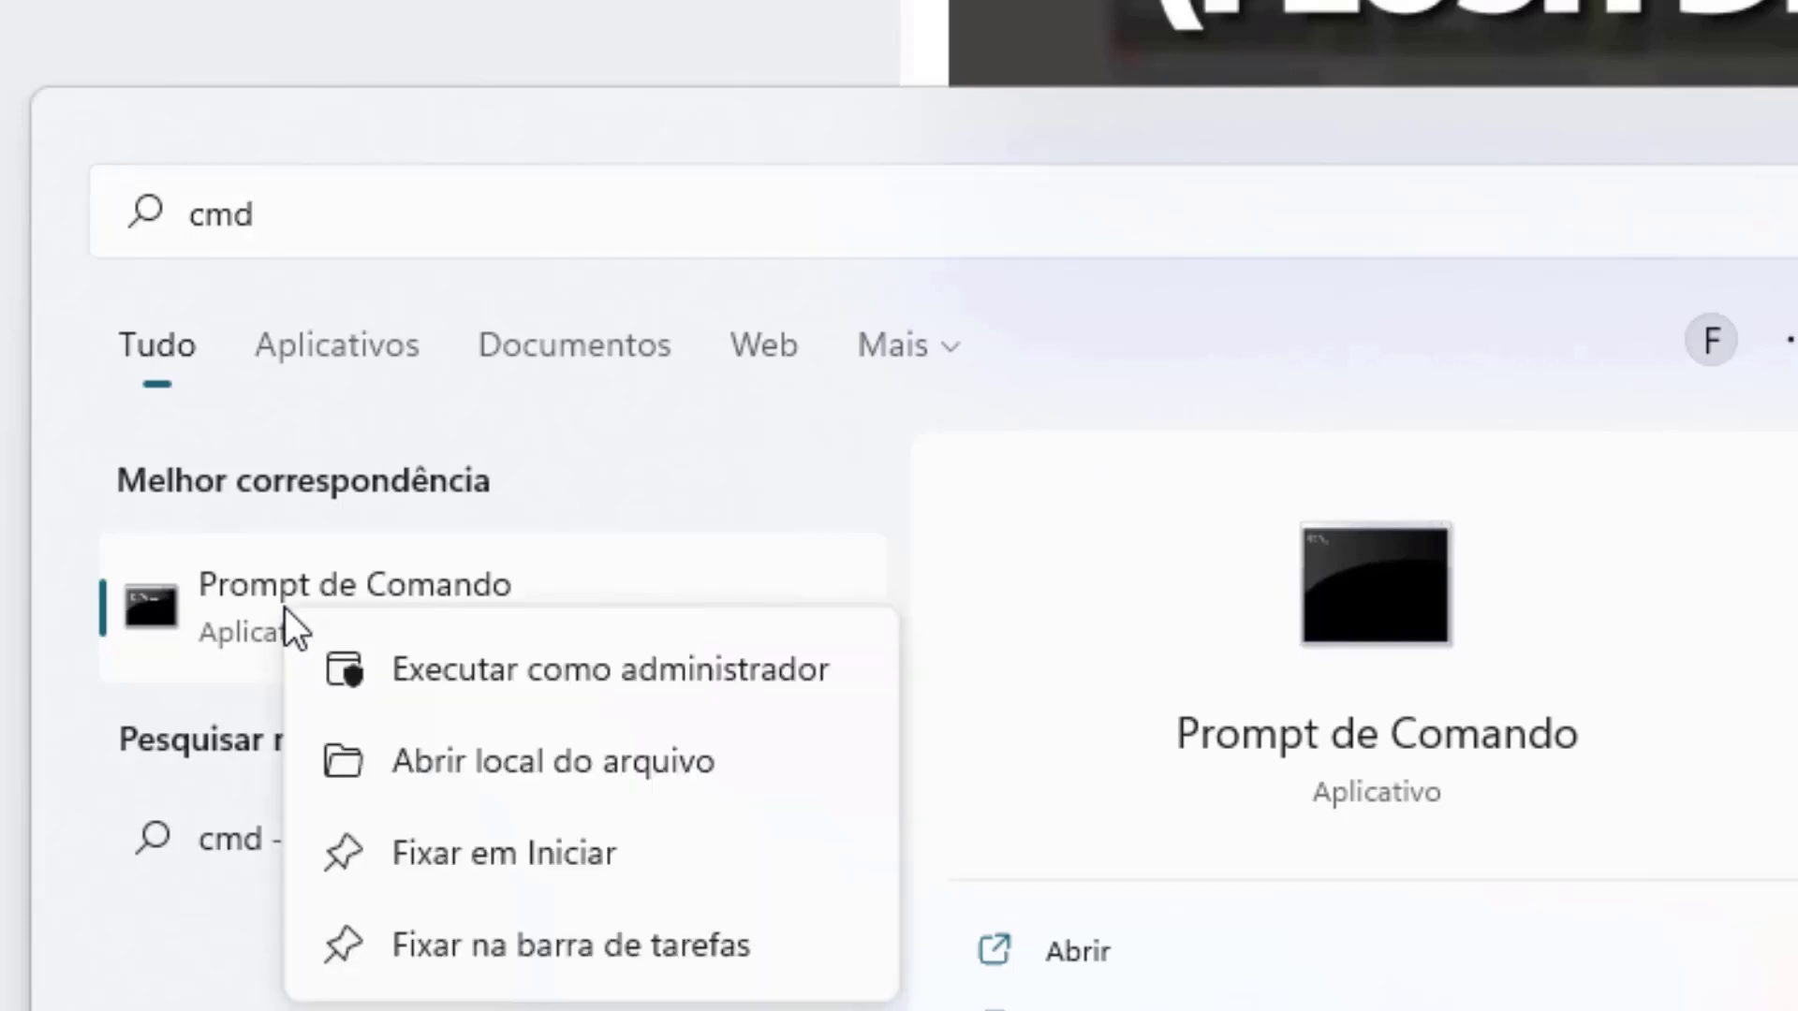
{"action": "left_click", "coordinate": [479, 670]}
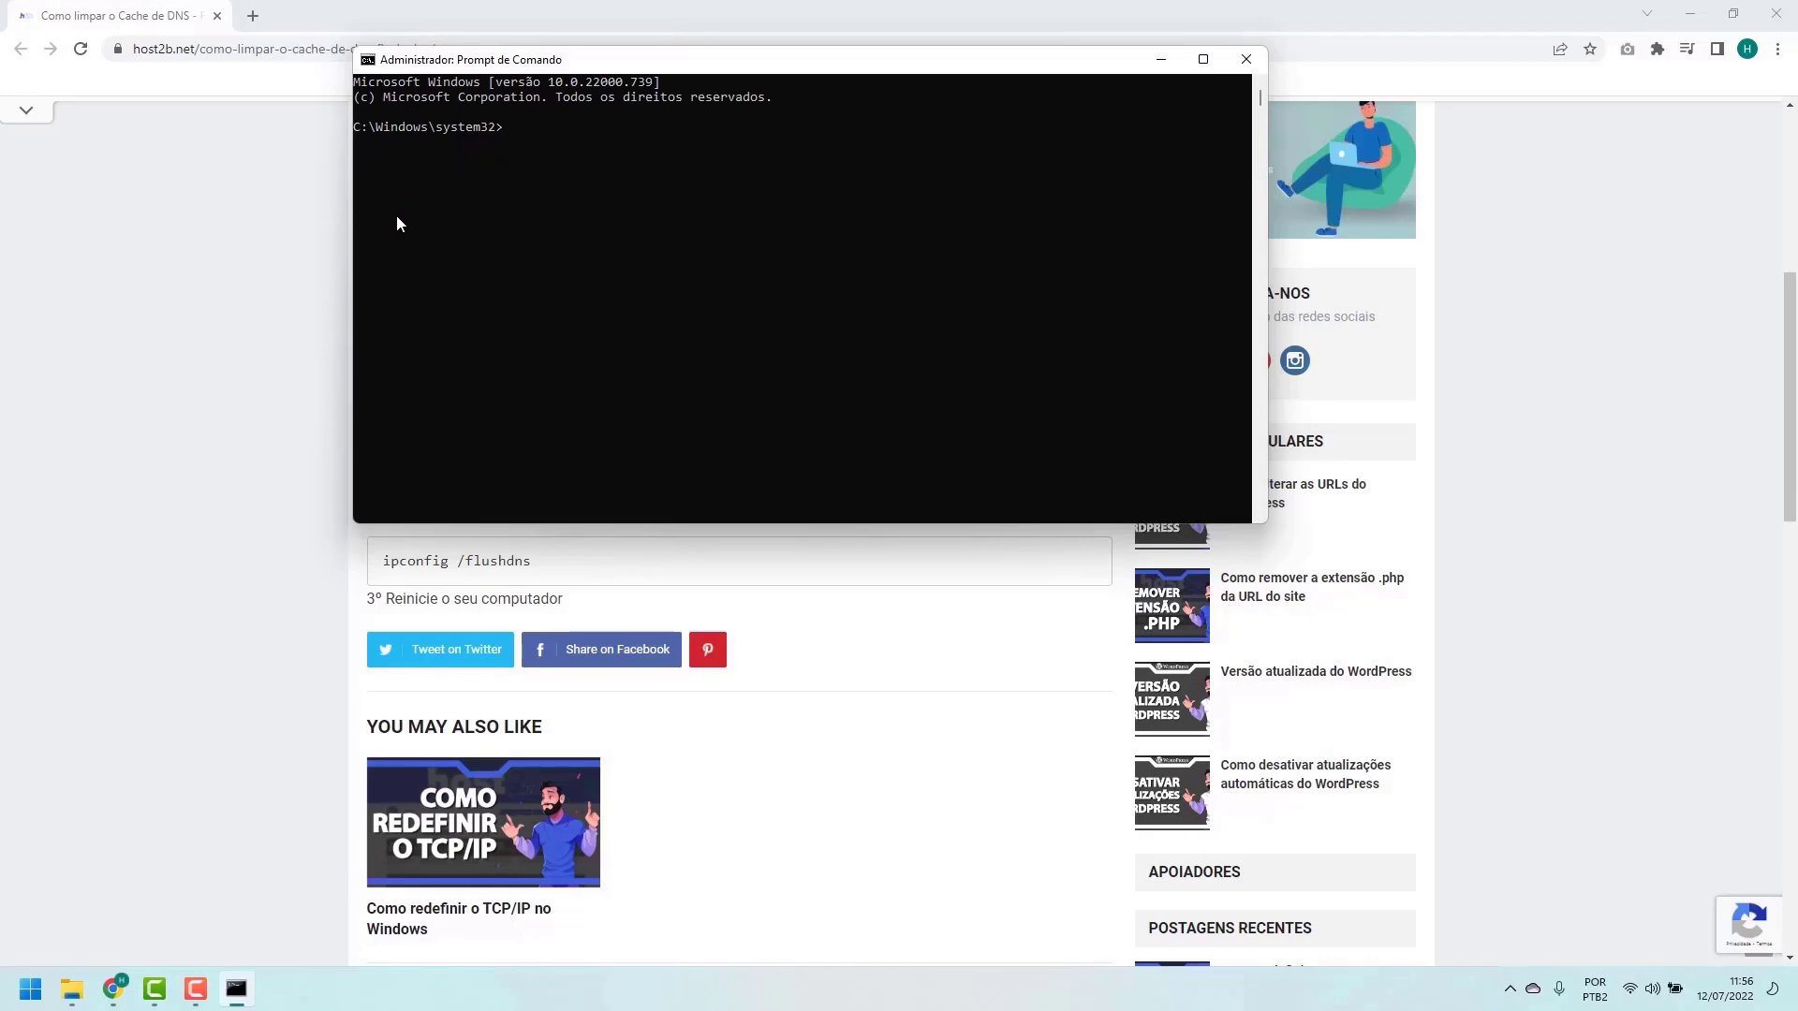
Flush the DNS cache by running ipconfig /flushdns in the administrator Command Prompt.
{"action": "left_click", "coordinate": [319, 566]}
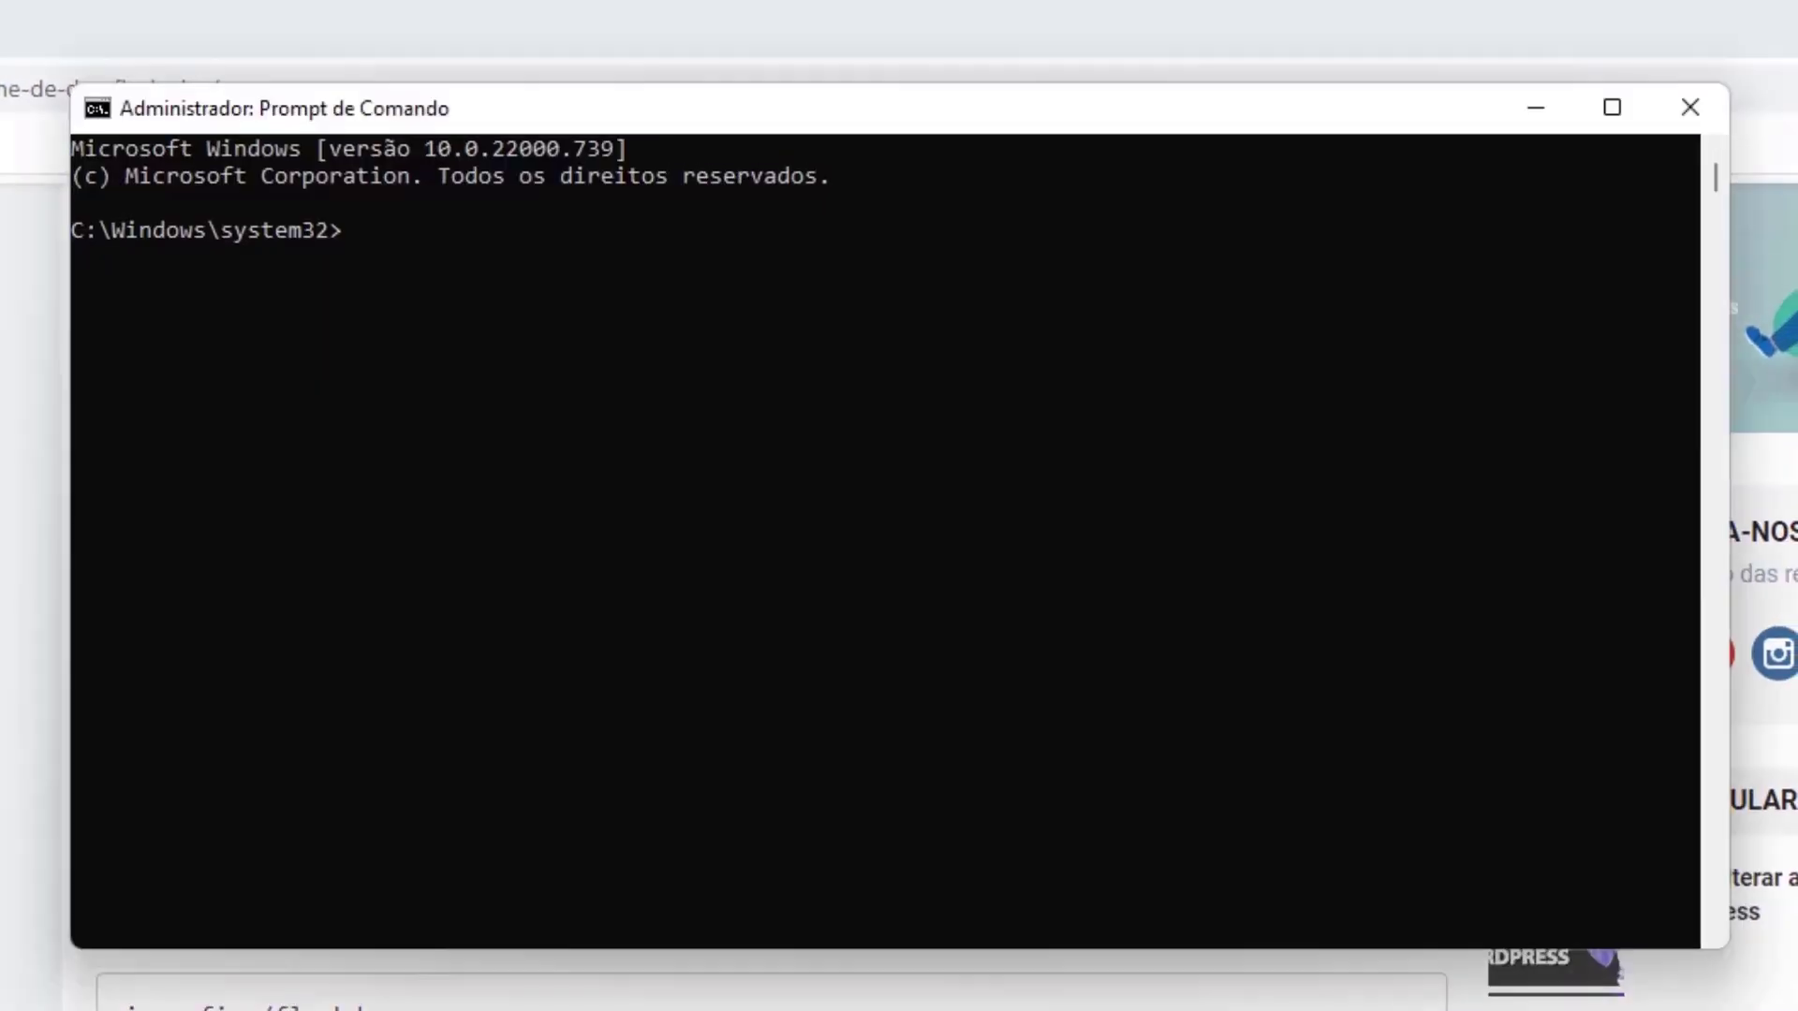
{"action": "left_click", "coordinate": [604, 694]}
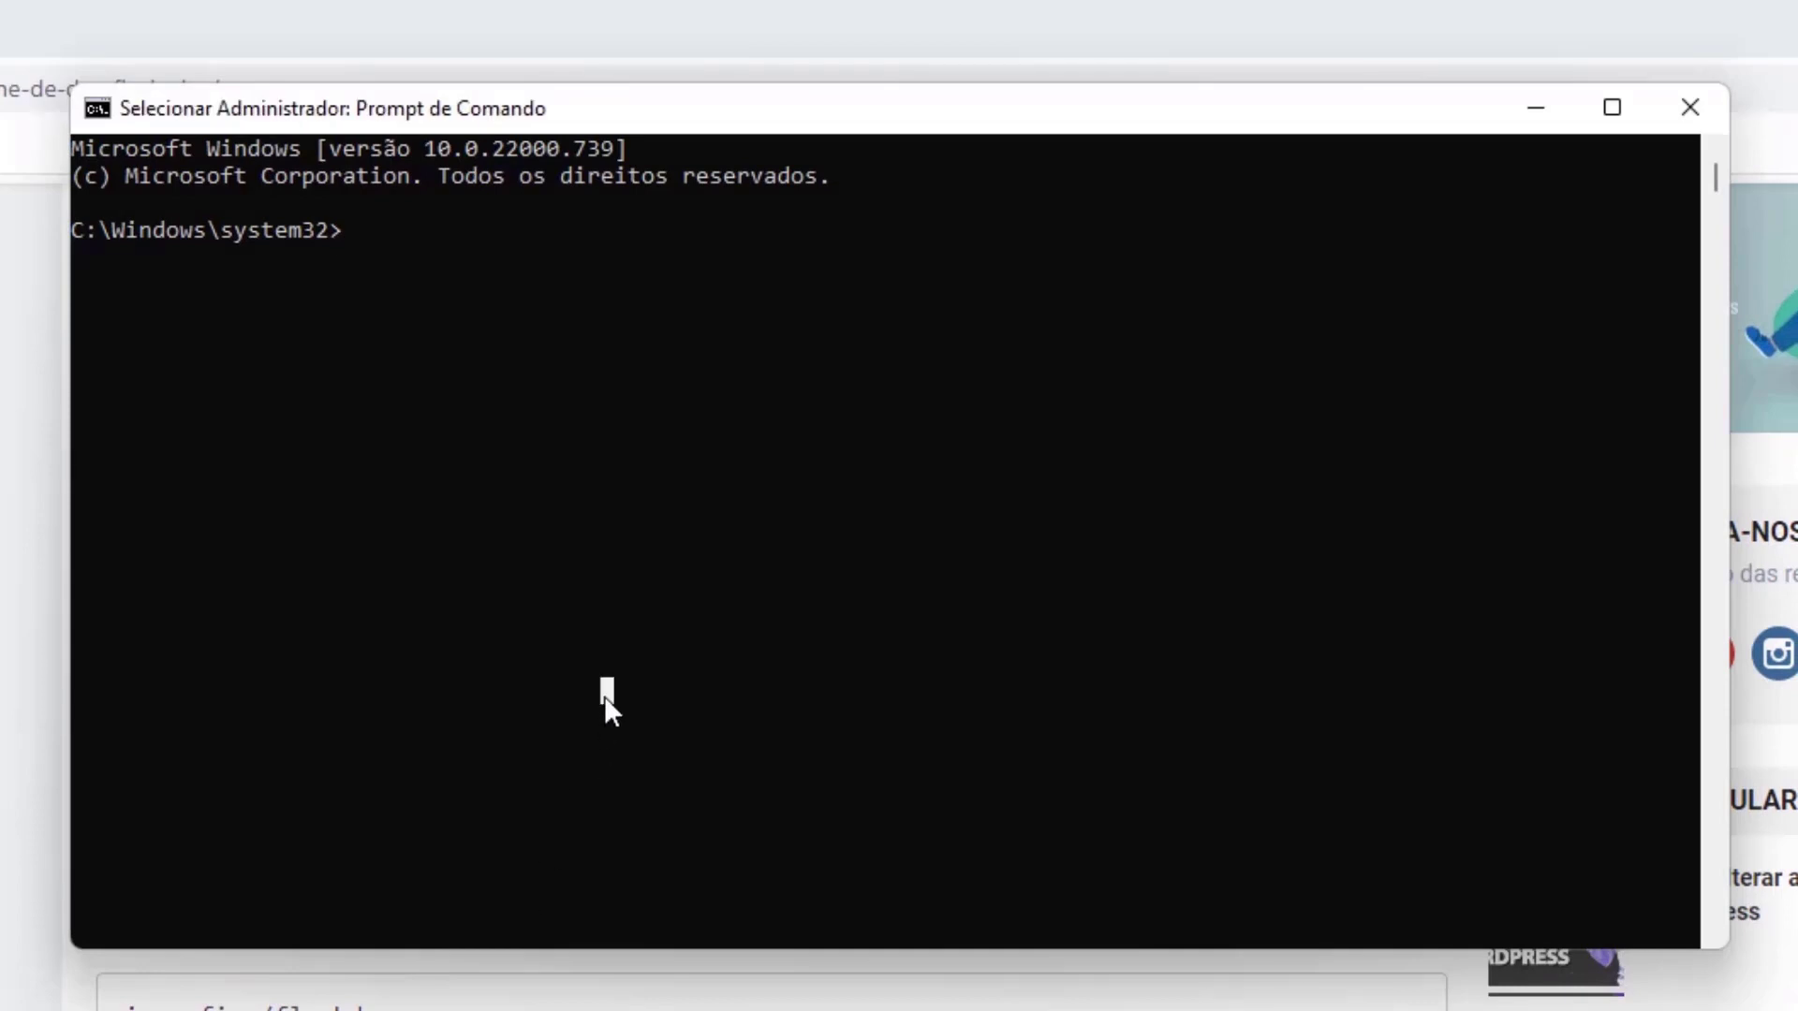
{"action": "type", "text": "ipconfig "}
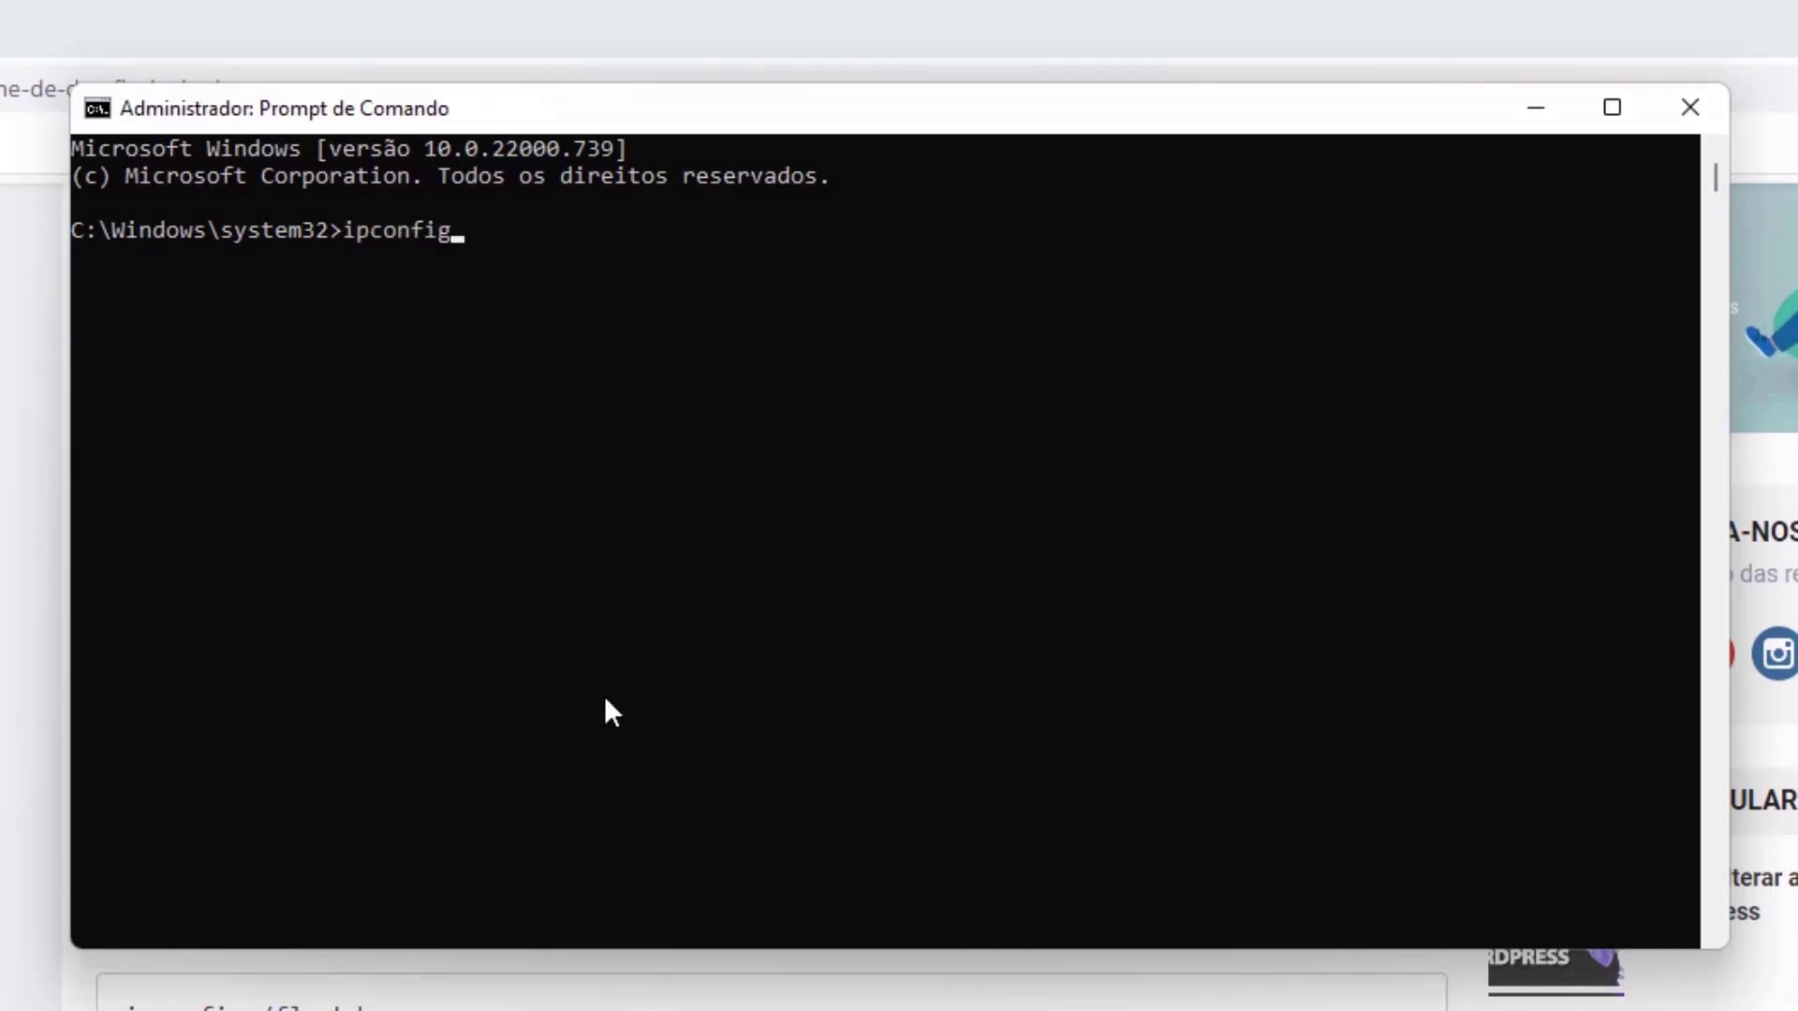
{"action": "type", "text": "/flushdns"}
{"action": "key", "text": "Return"}
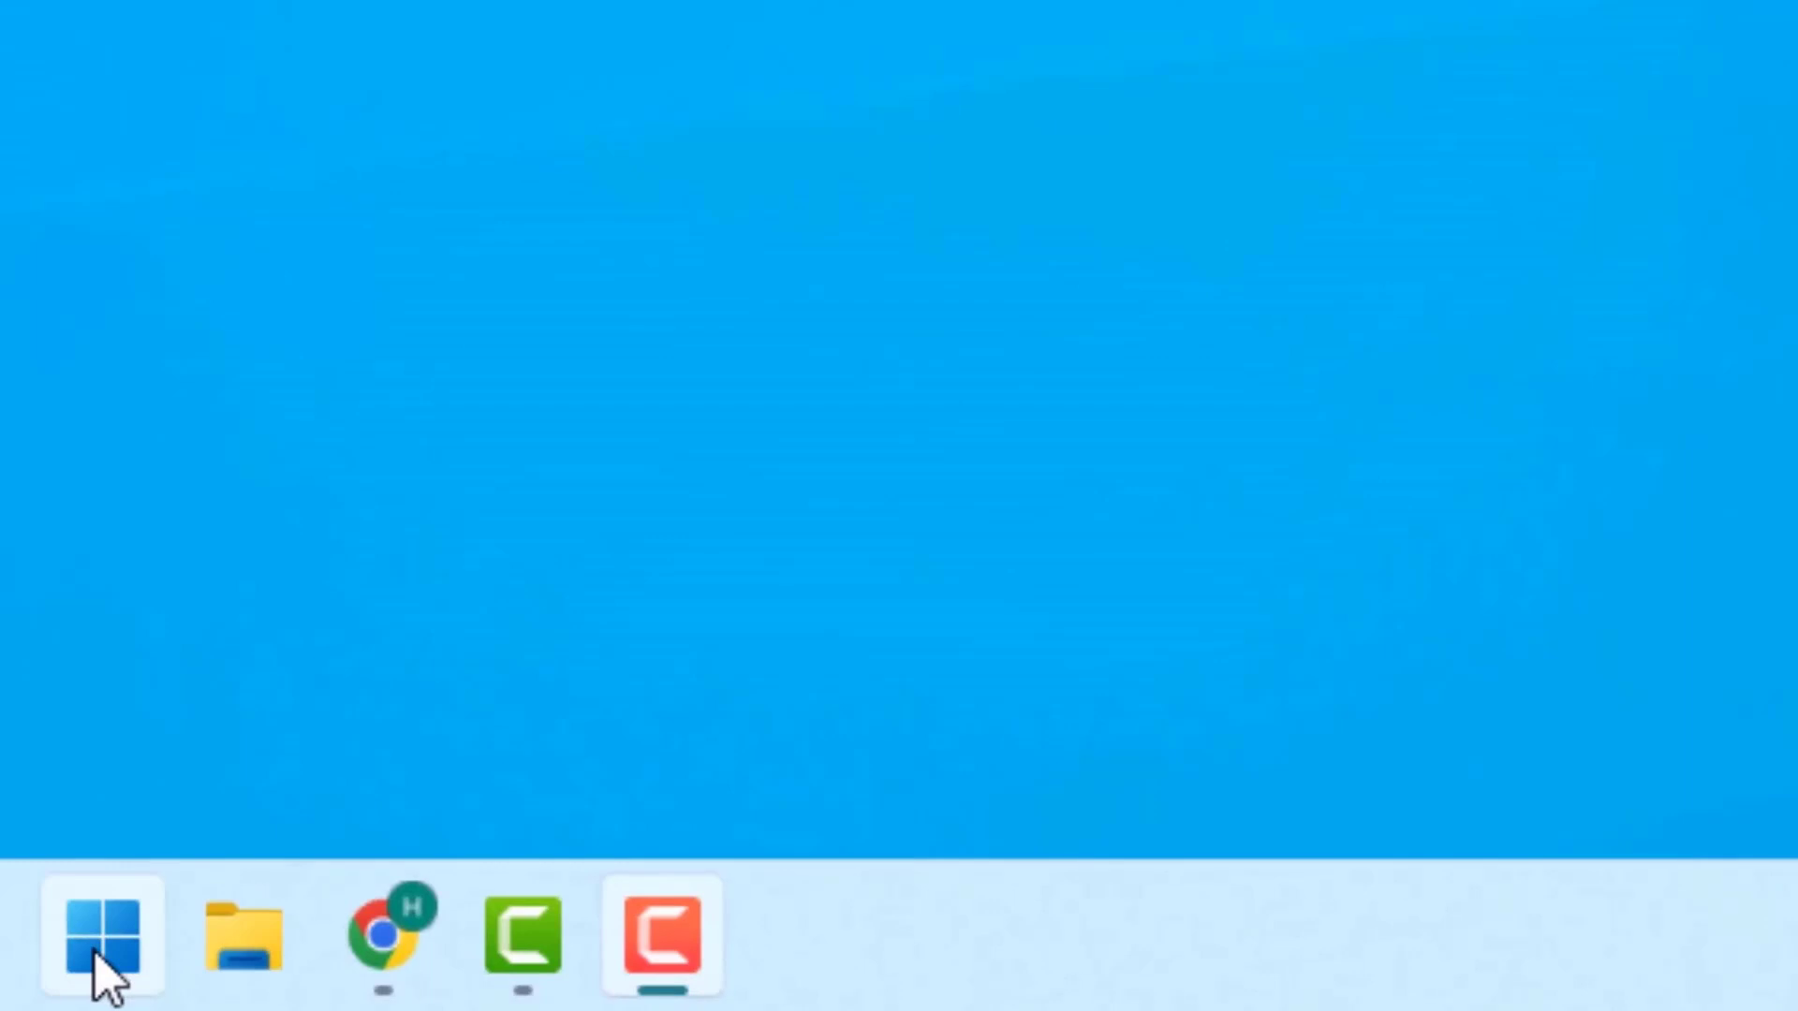
Search Windows for painel de controle and open Central de Rede e Compartilhamento in the Control Panel.
{"action": "left_click", "coordinate": [86, 944]}
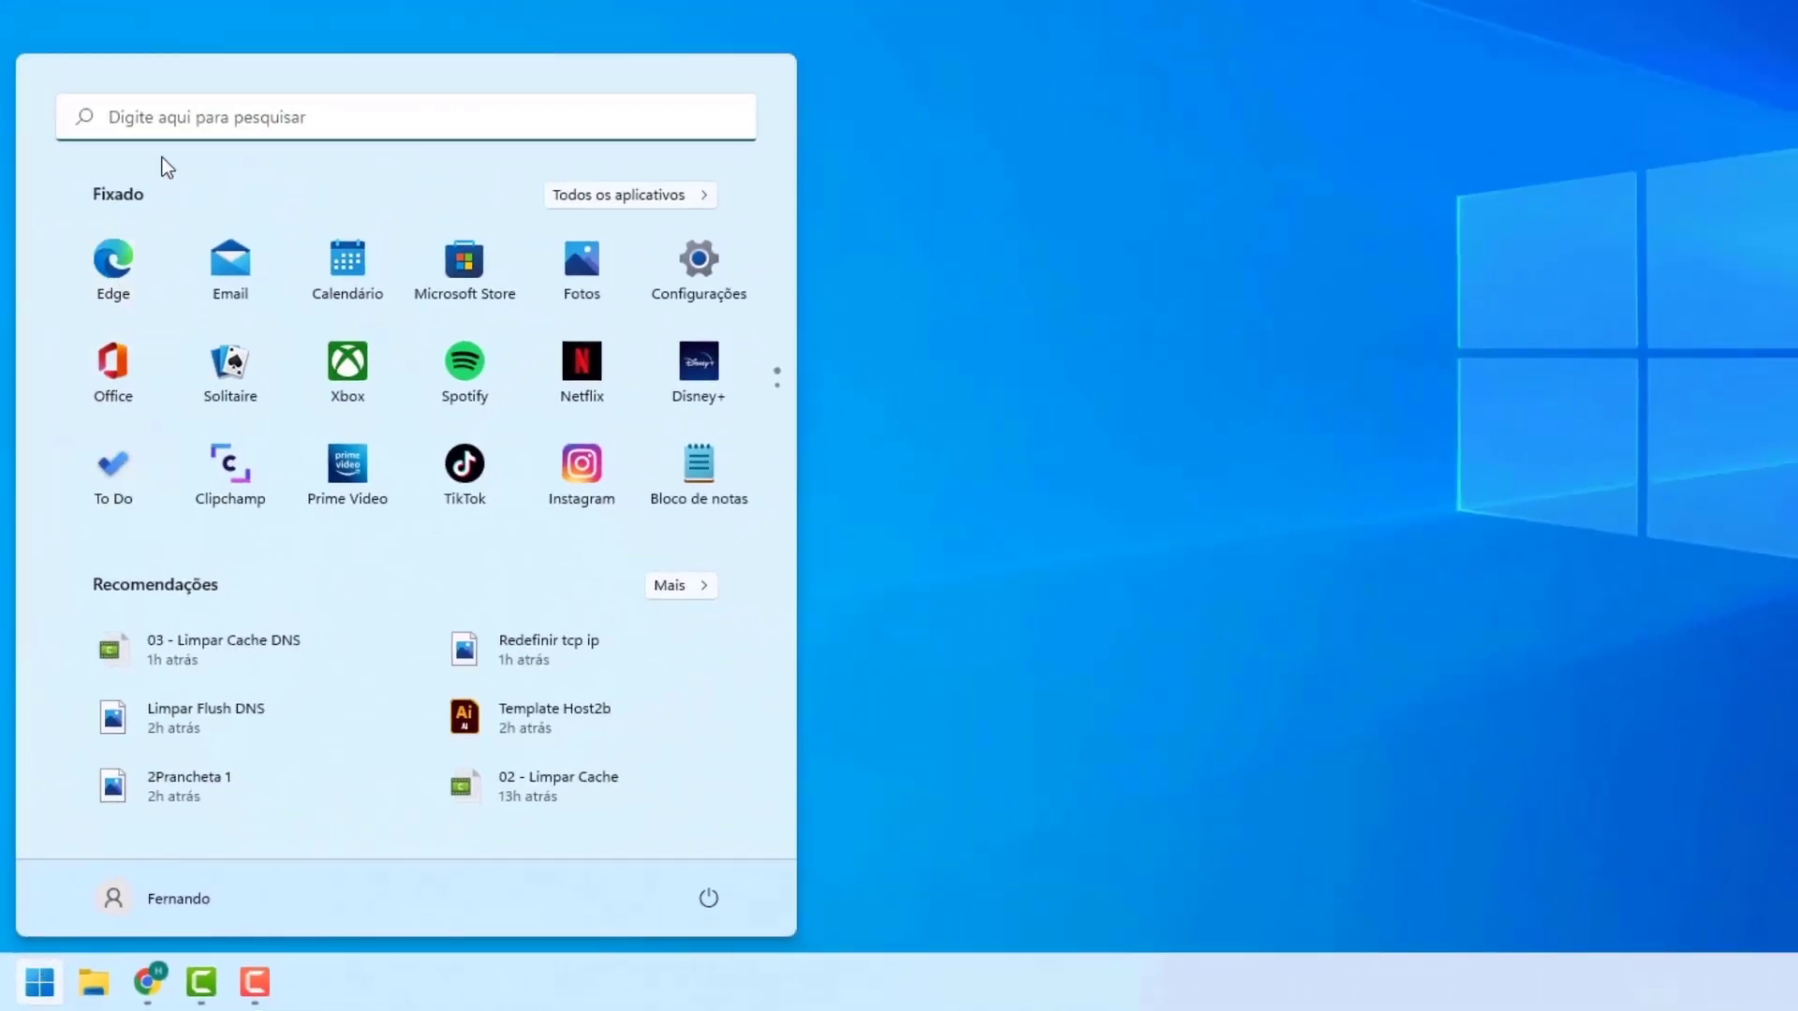
{"action": "left_click", "coordinate": [164, 123]}
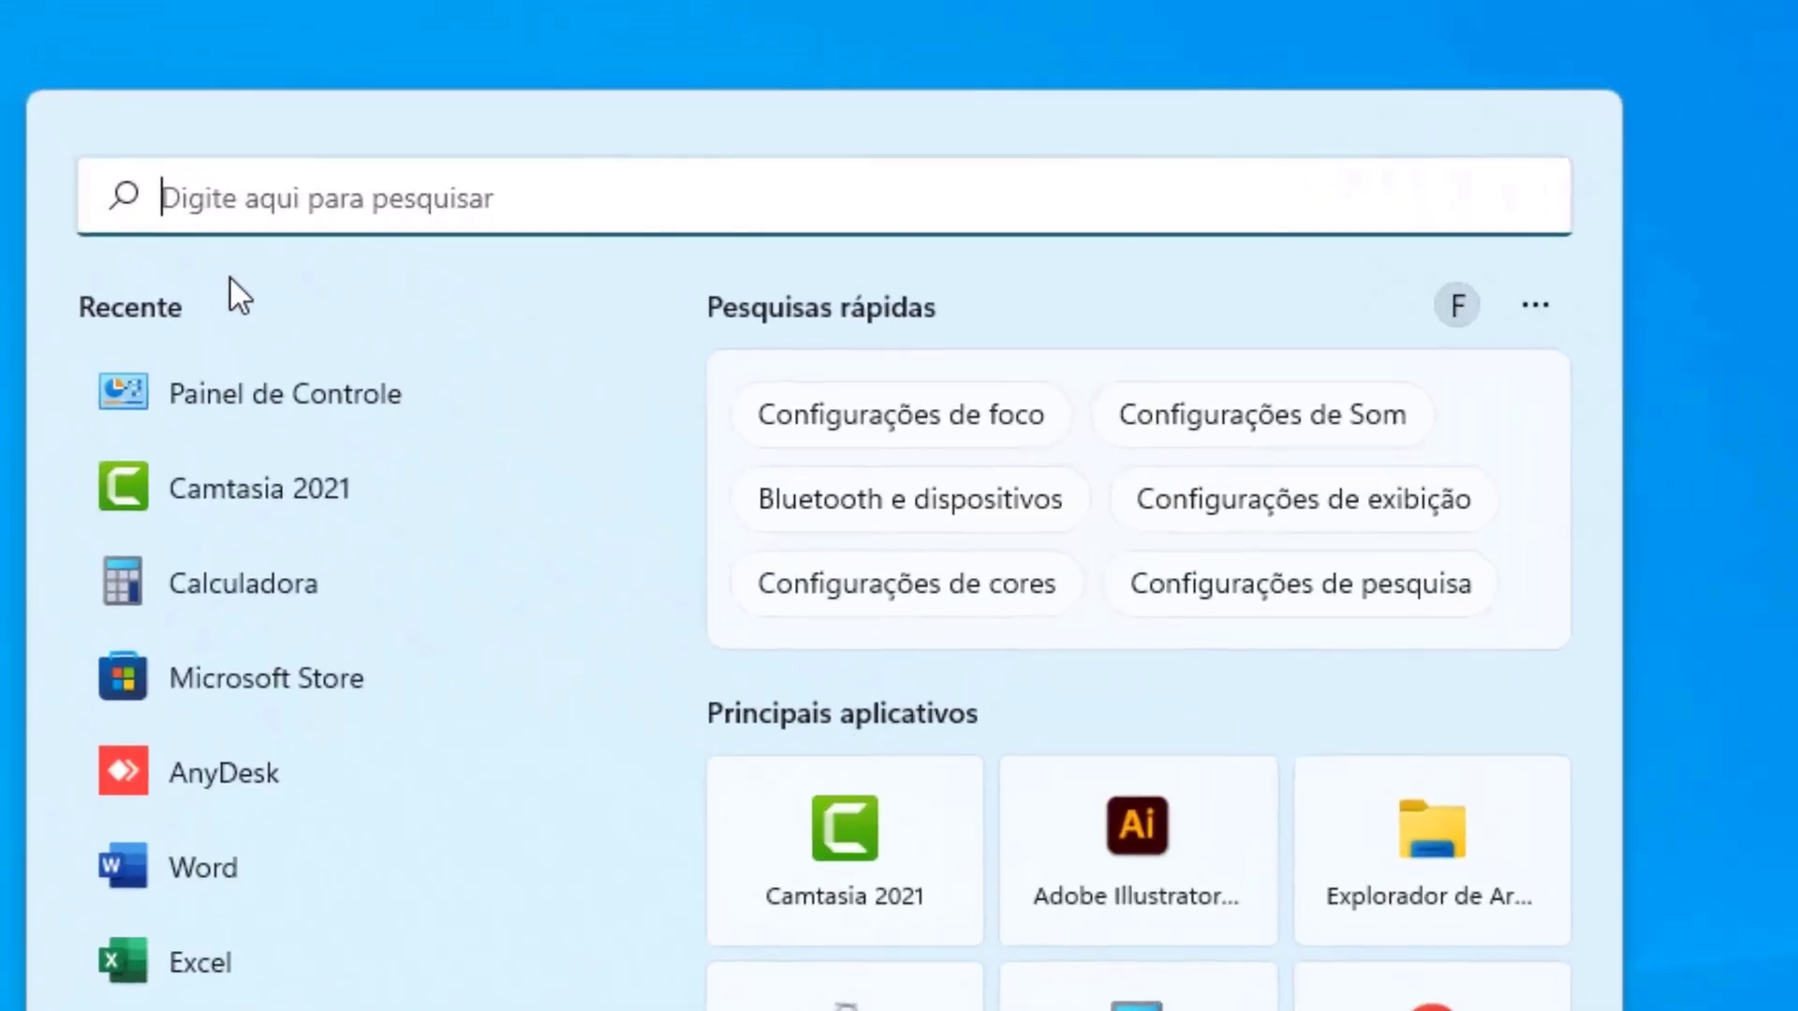
{"action": "type", "text": "painel de controle"}
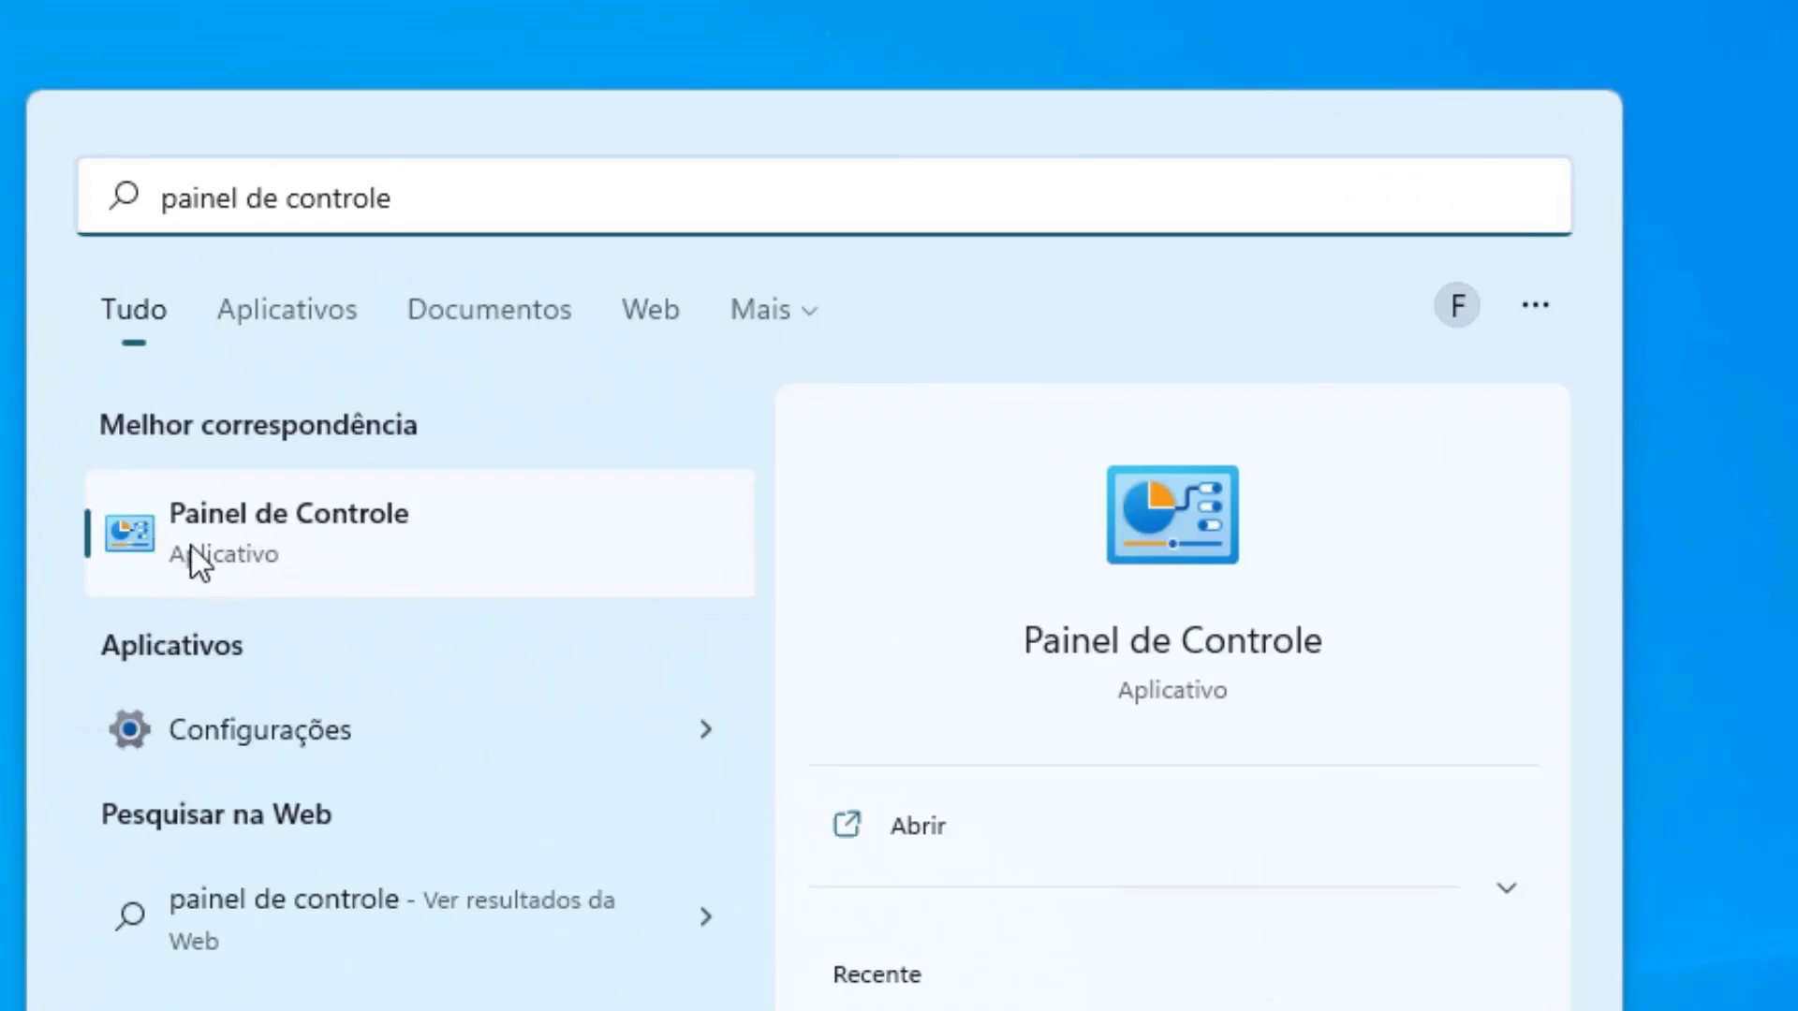
{"action": "left_click", "coordinate": [210, 542]}
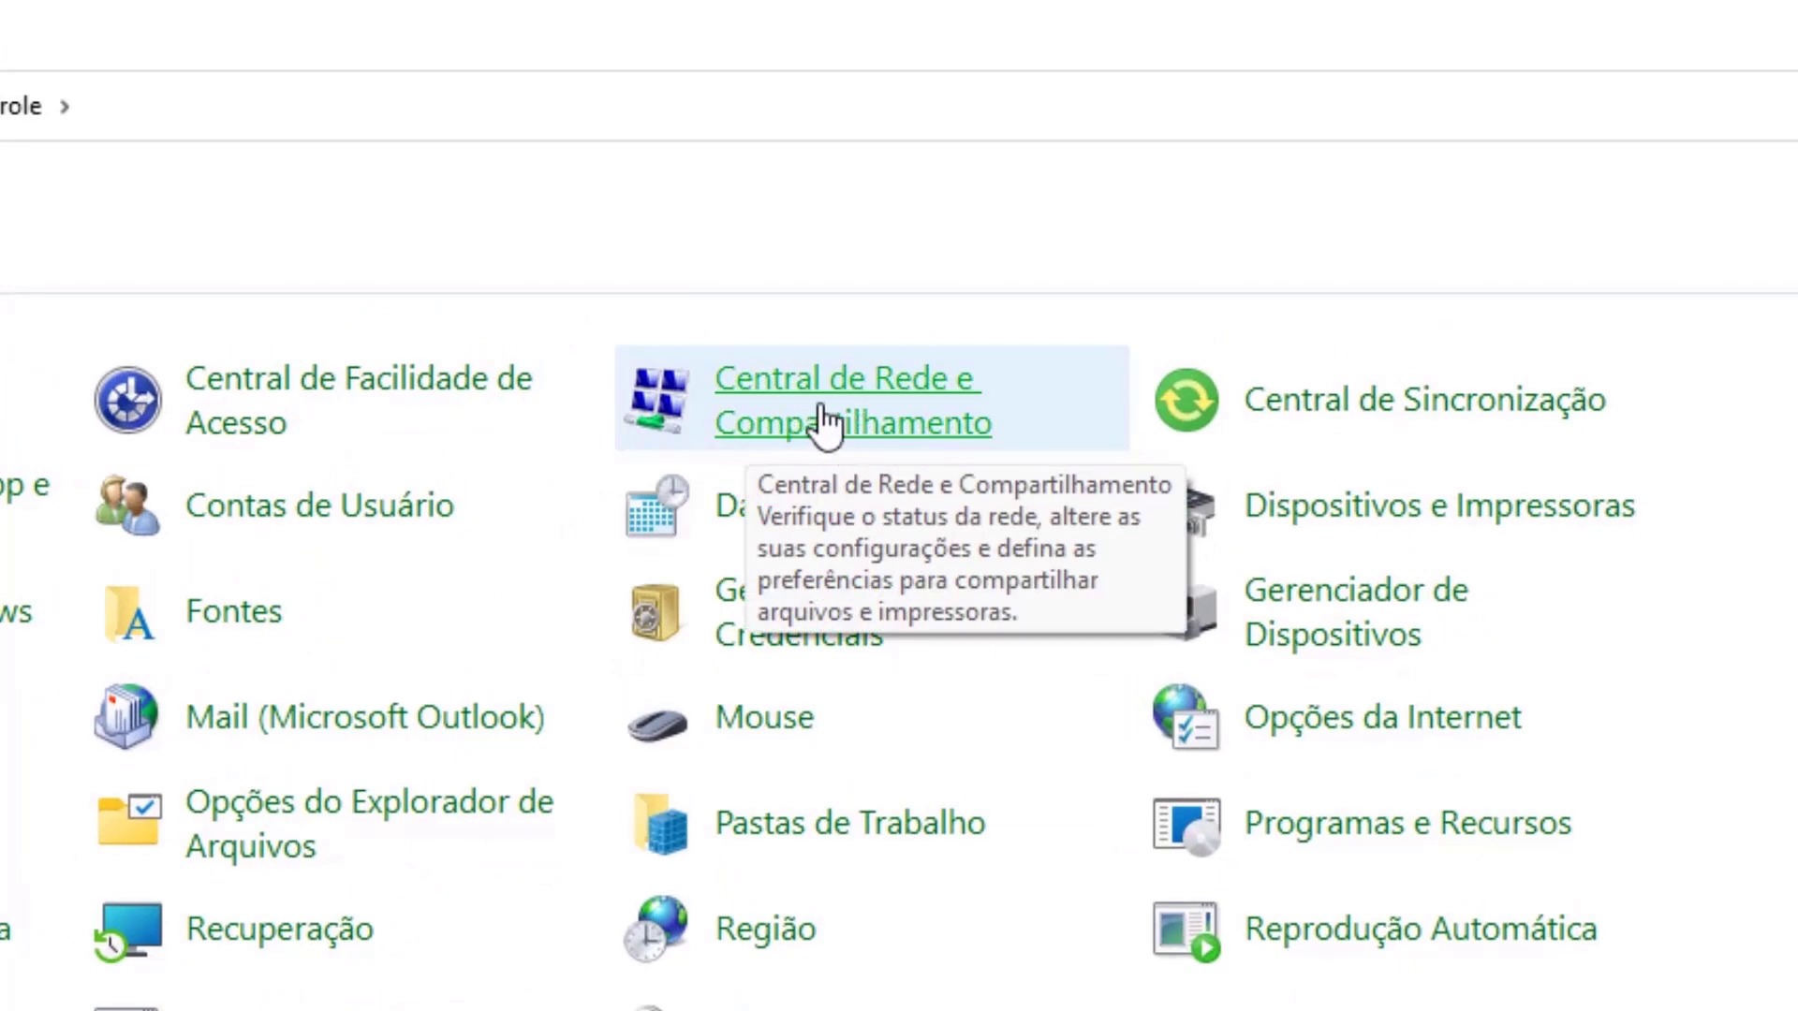
{"action": "left_click", "coordinate": [824, 422]}
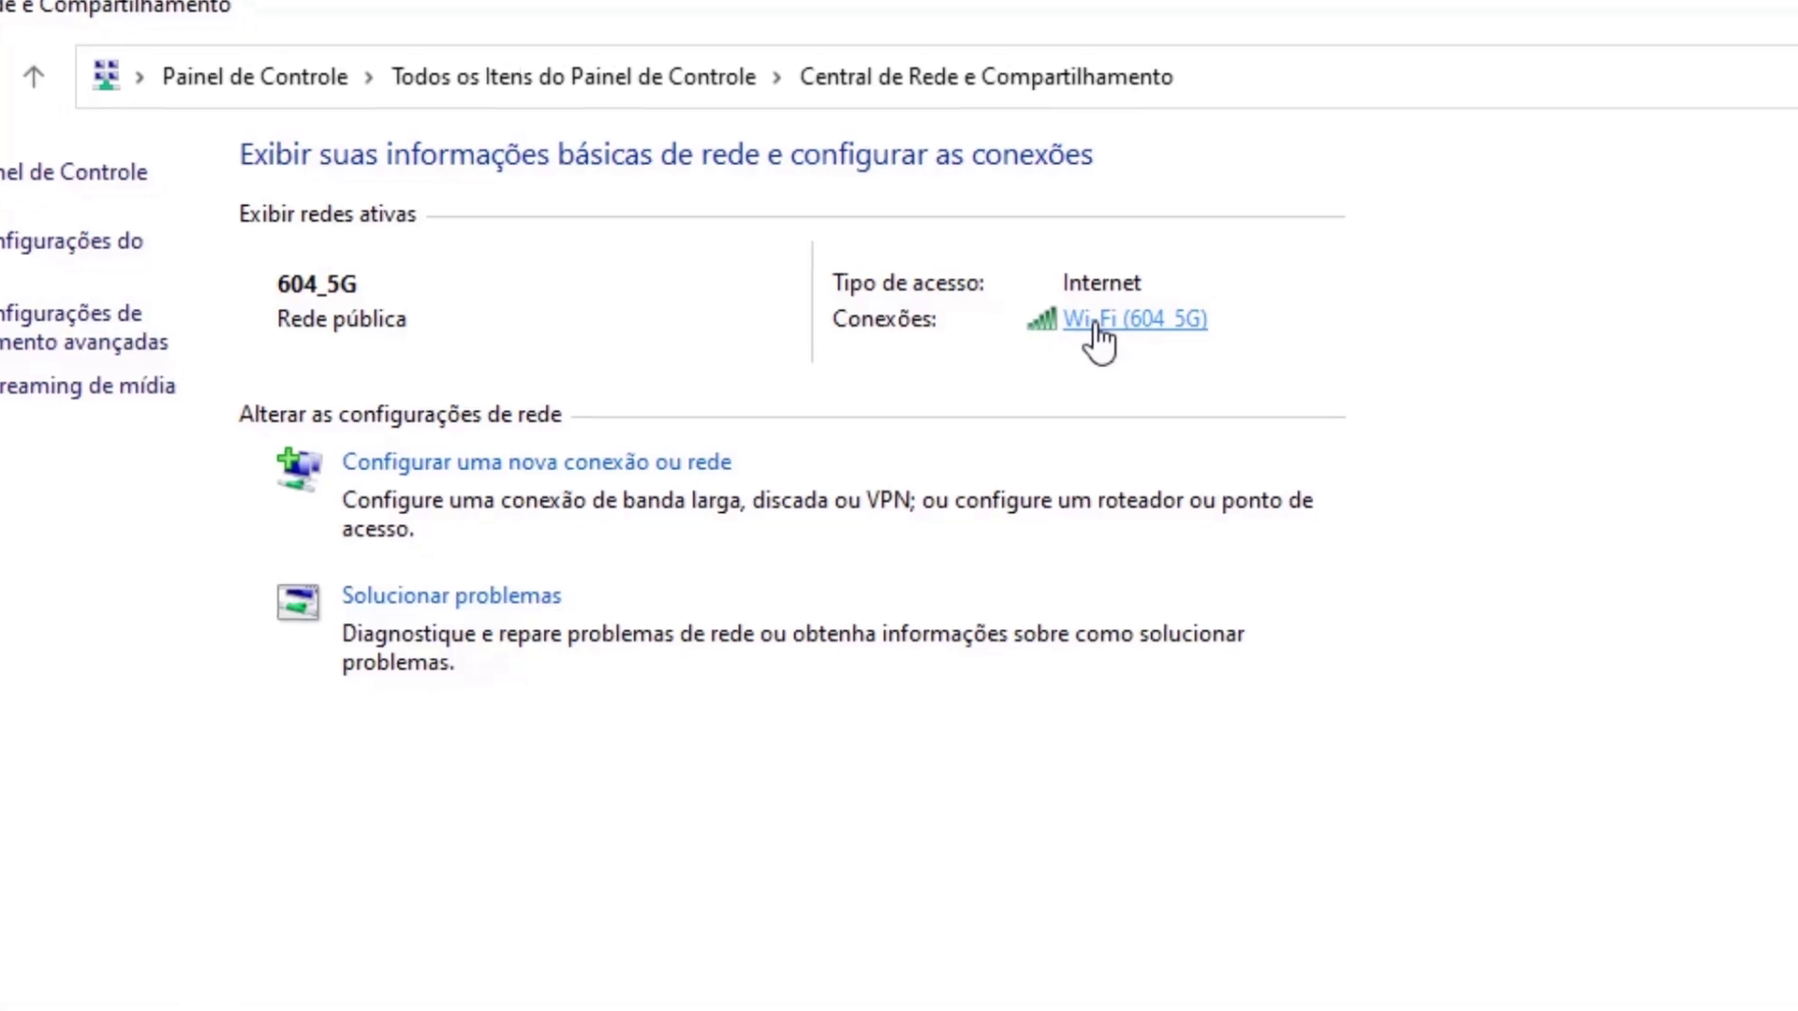
Open the properties of Protocolo IP Versão 4 (TCP/IPv4) for the active Wi-Fi connection.
{"action": "left_click", "coordinate": [1120, 343]}
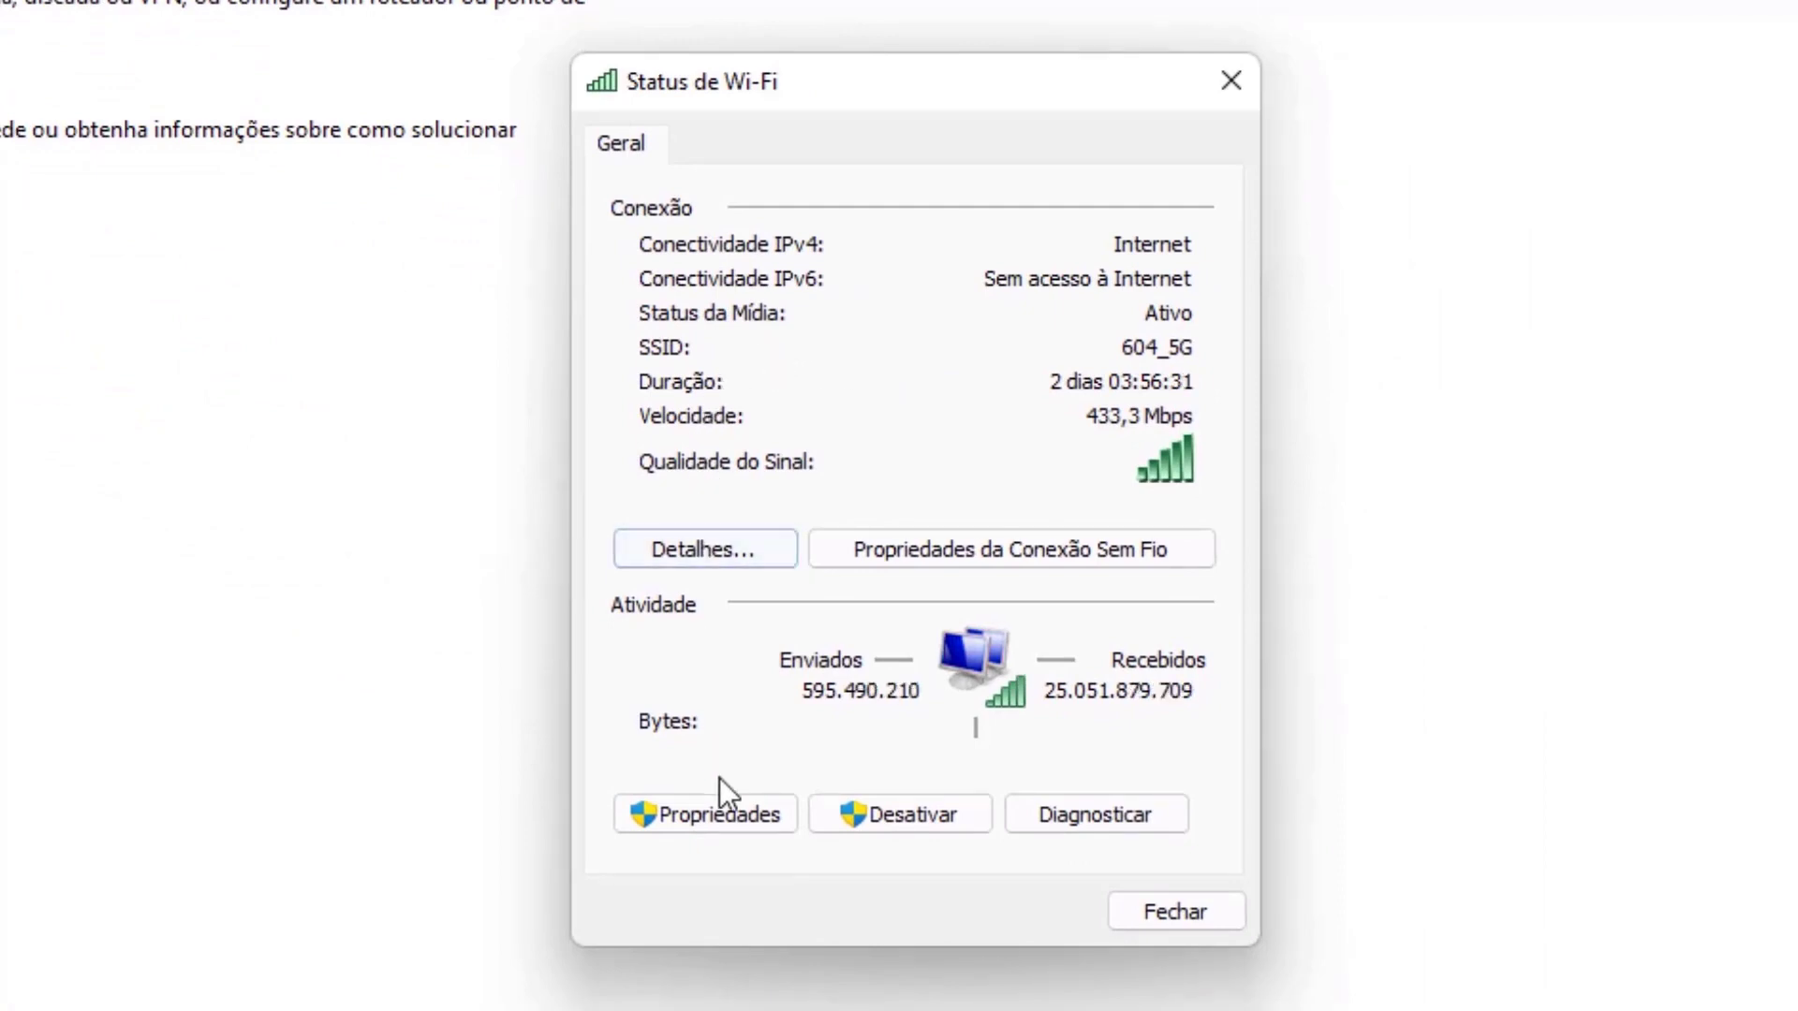
{"action": "left_click", "coordinate": [701, 823]}
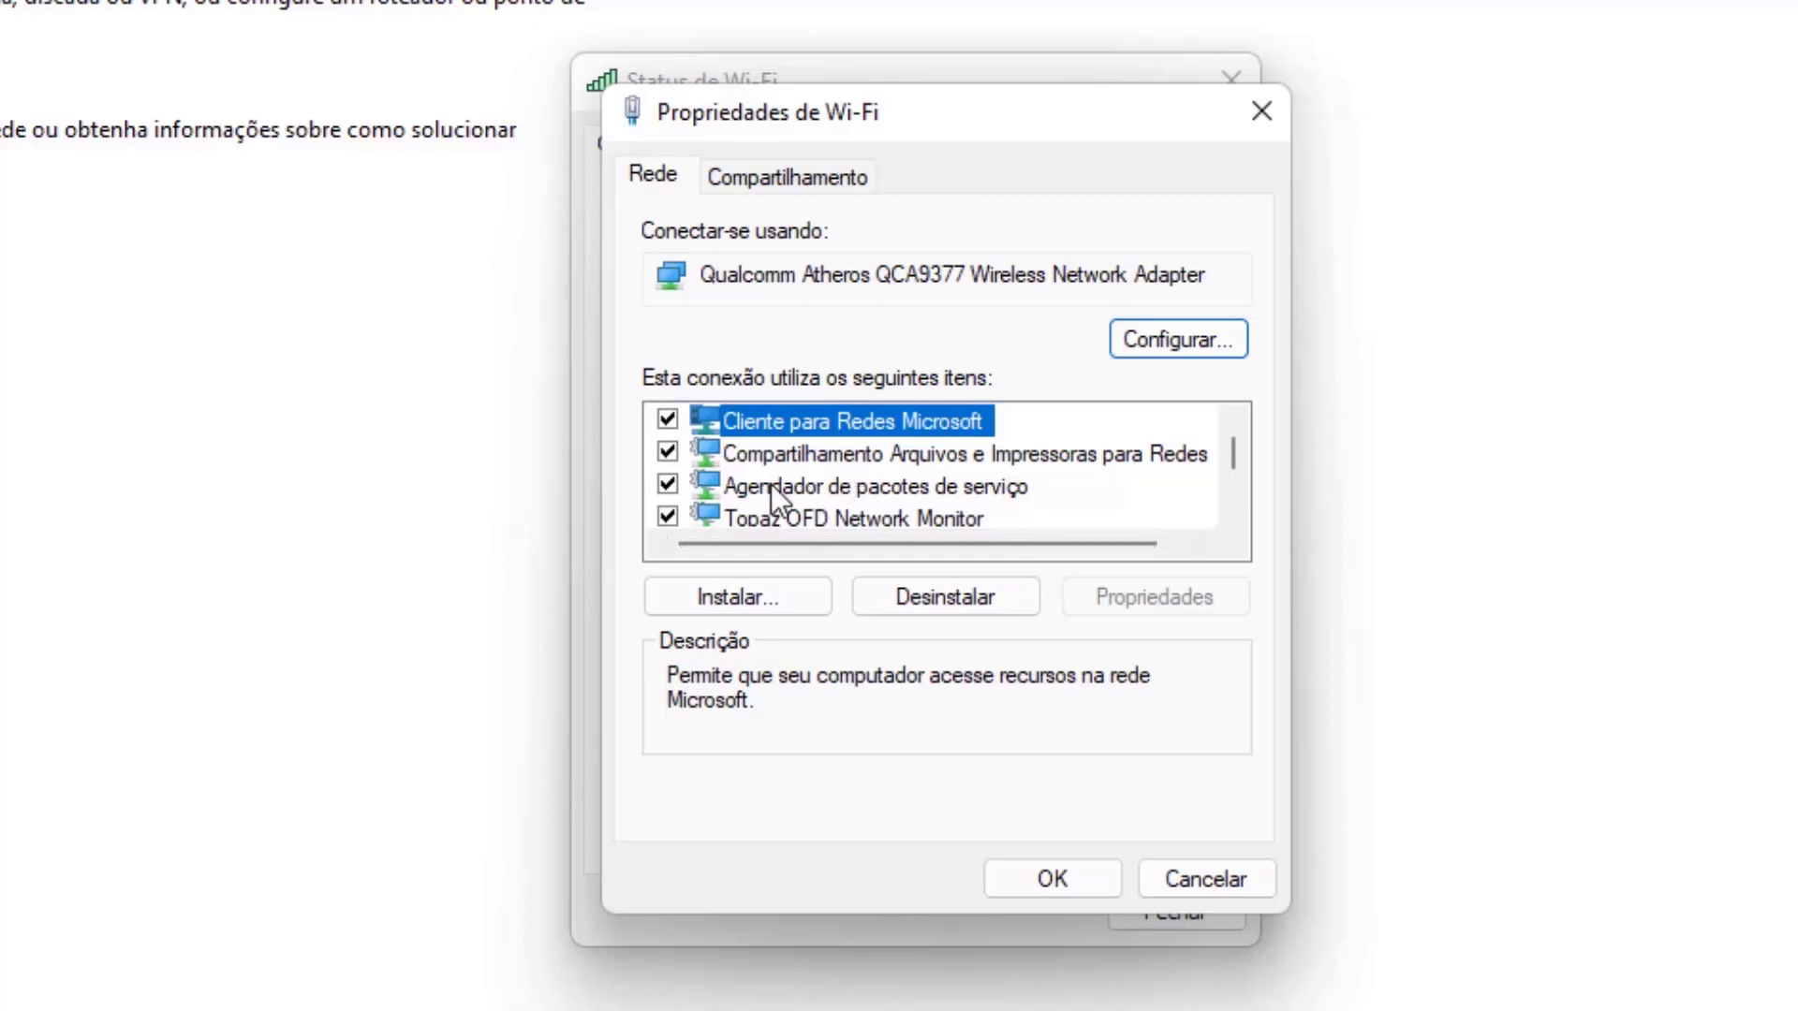
{"action": "scroll", "coordinate": [852, 429], "scroll_direction": "down", "scroll_amount": 1}
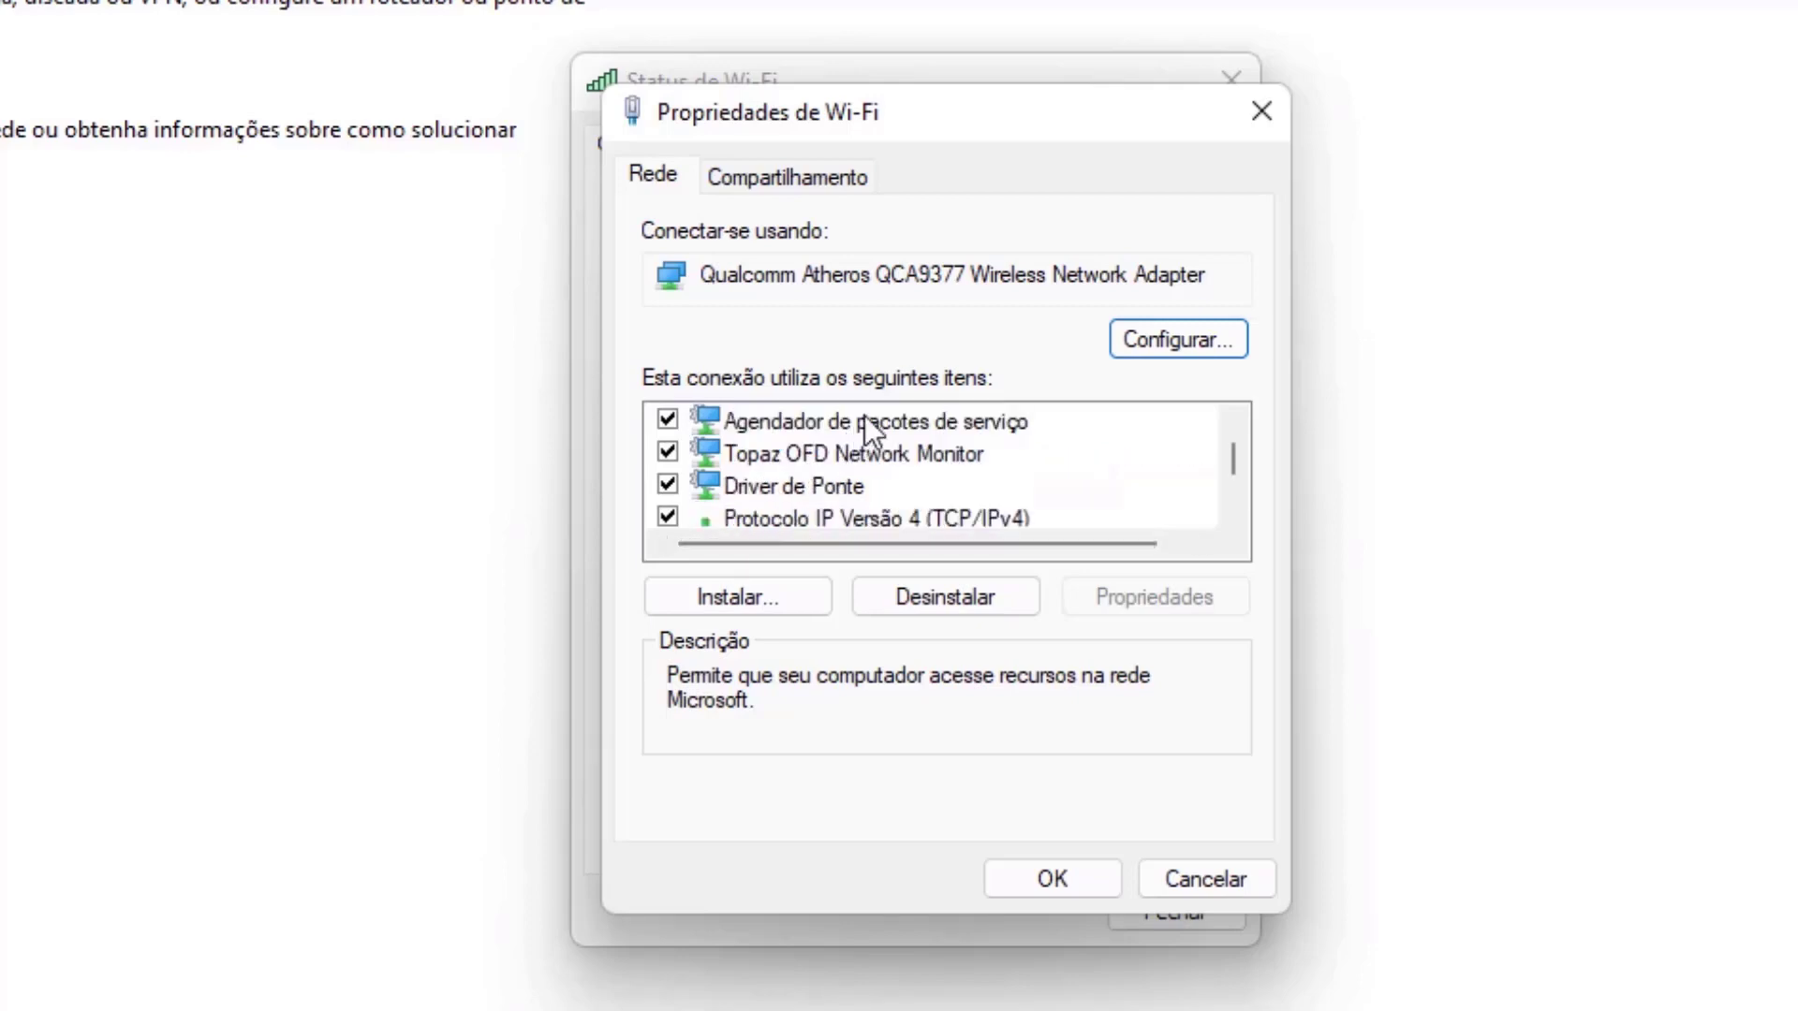
{"action": "scroll", "coordinate": [868, 424], "scroll_direction": "down", "scroll_amount": 1}
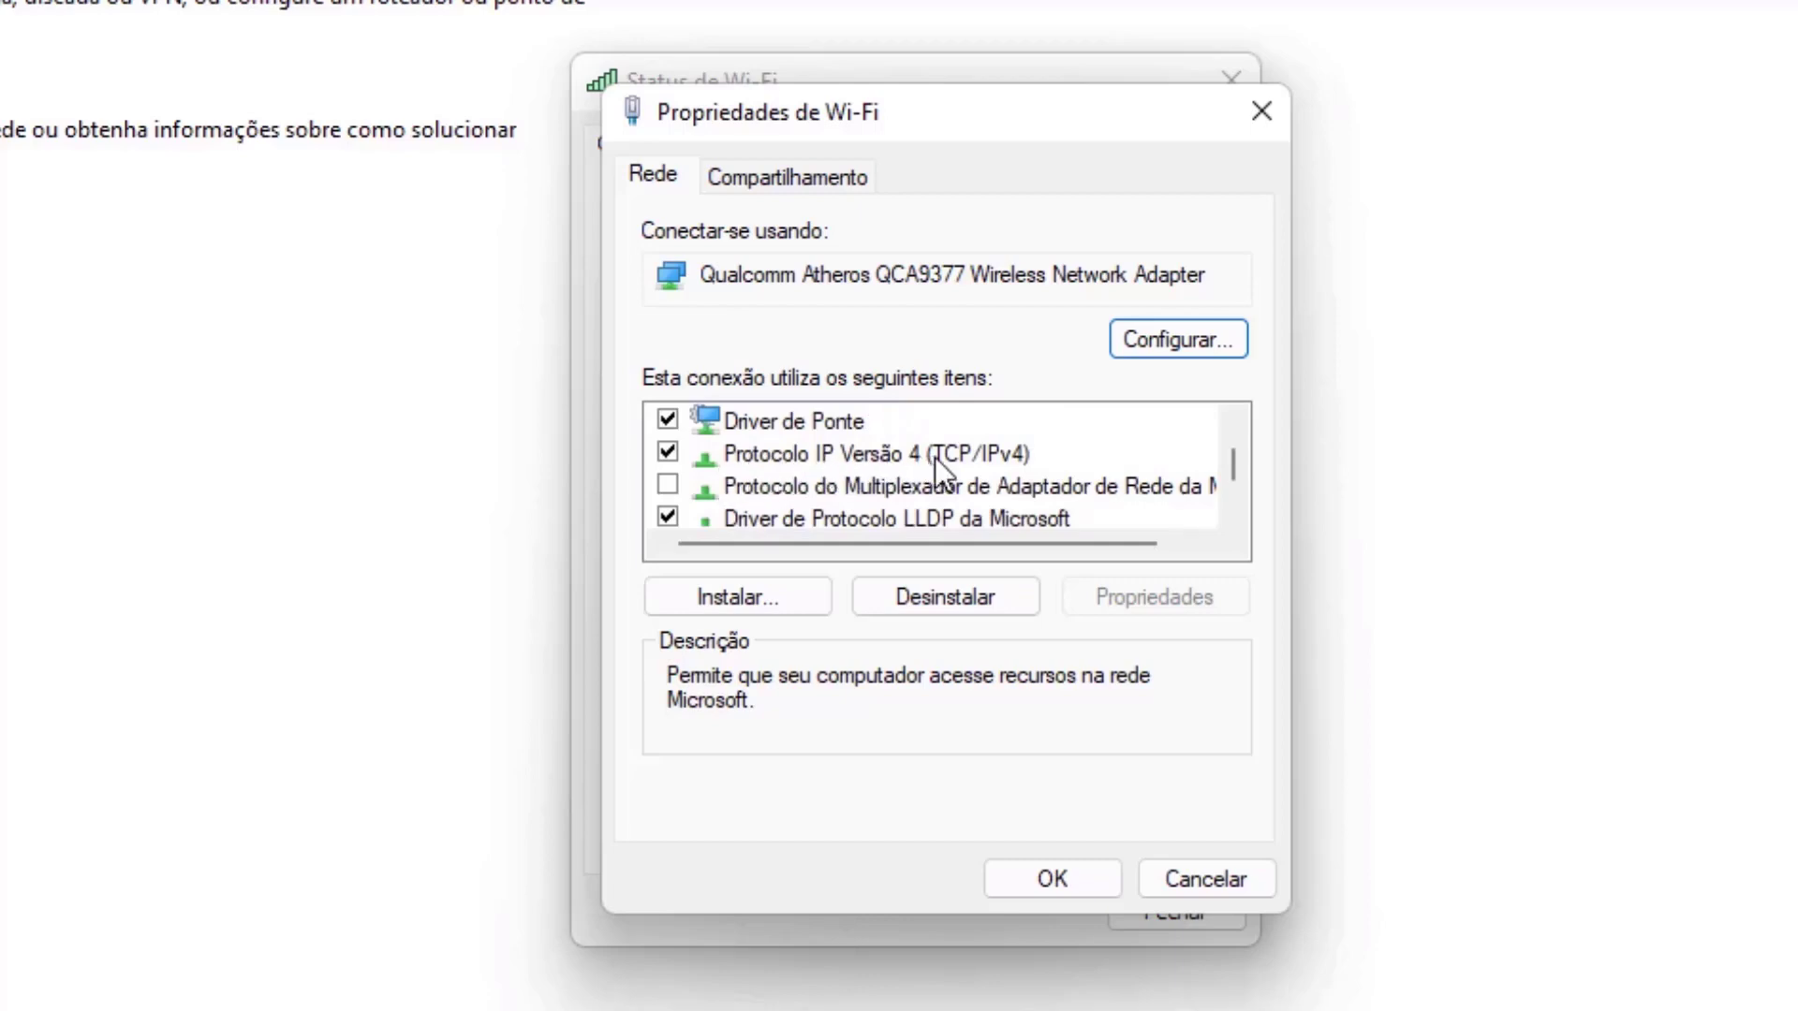
{"action": "left_click", "coordinate": [858, 455]}
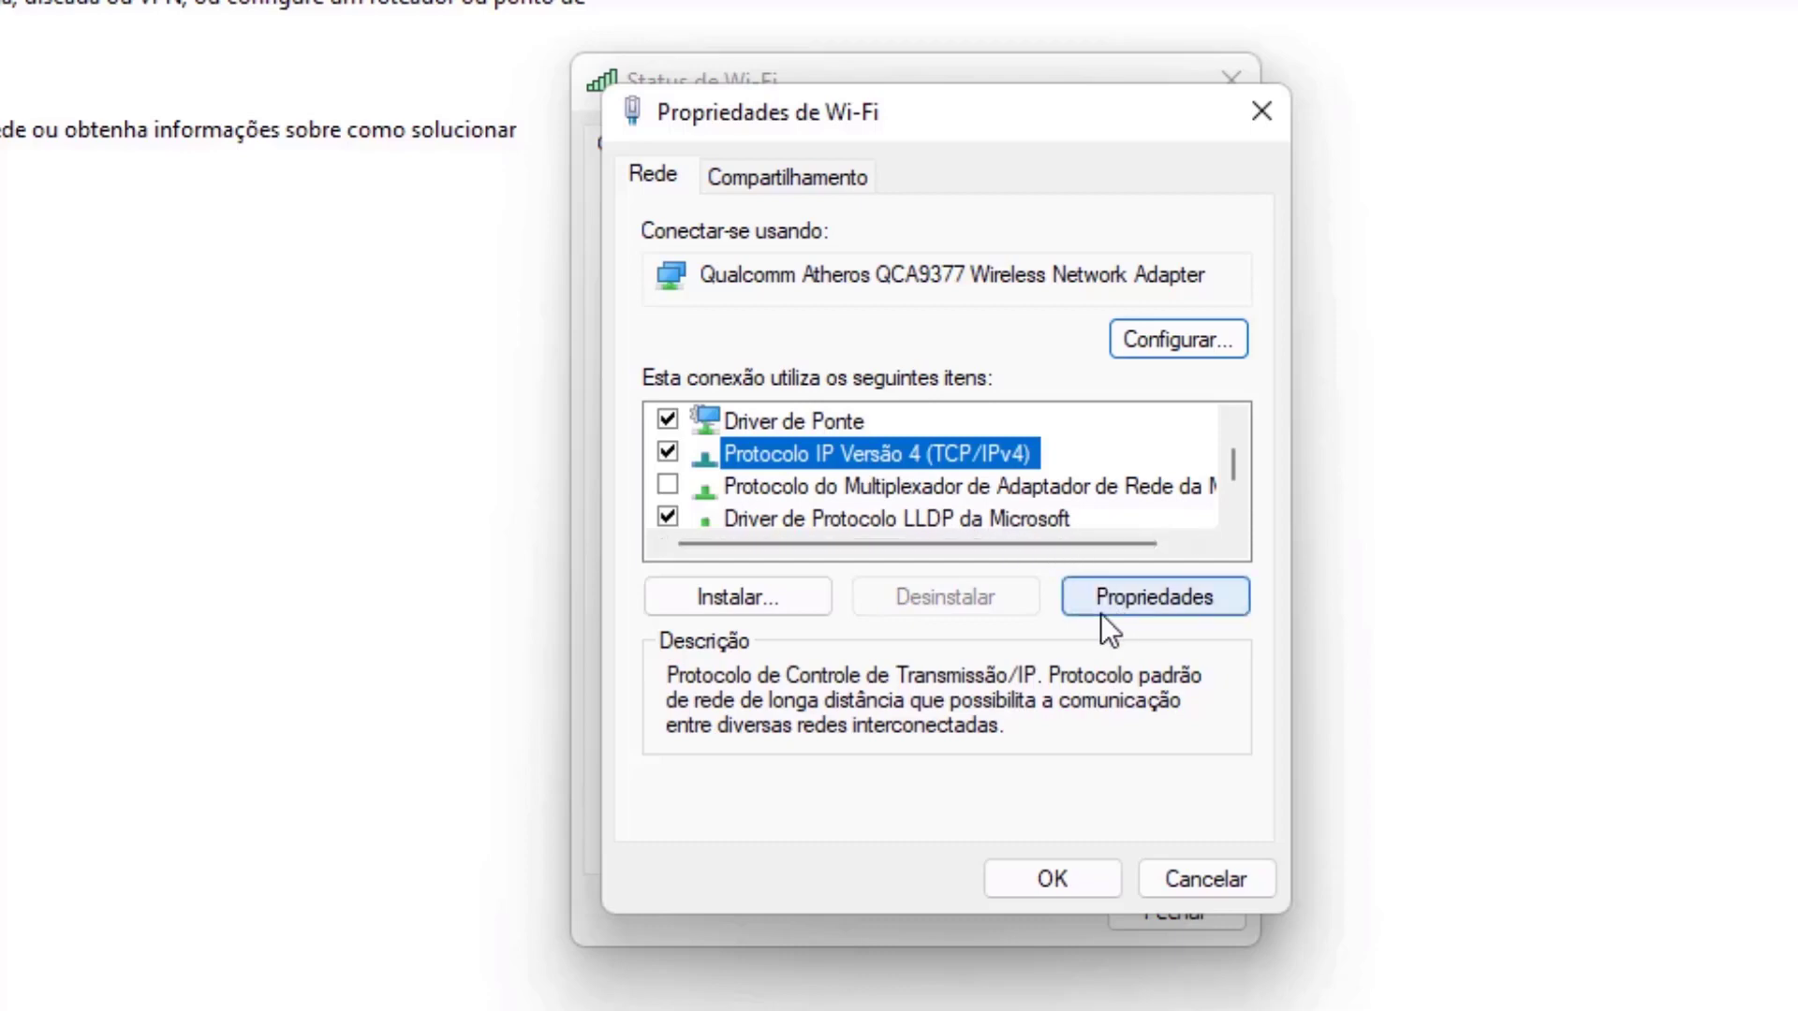
{"action": "left_click", "coordinate": [1130, 608]}
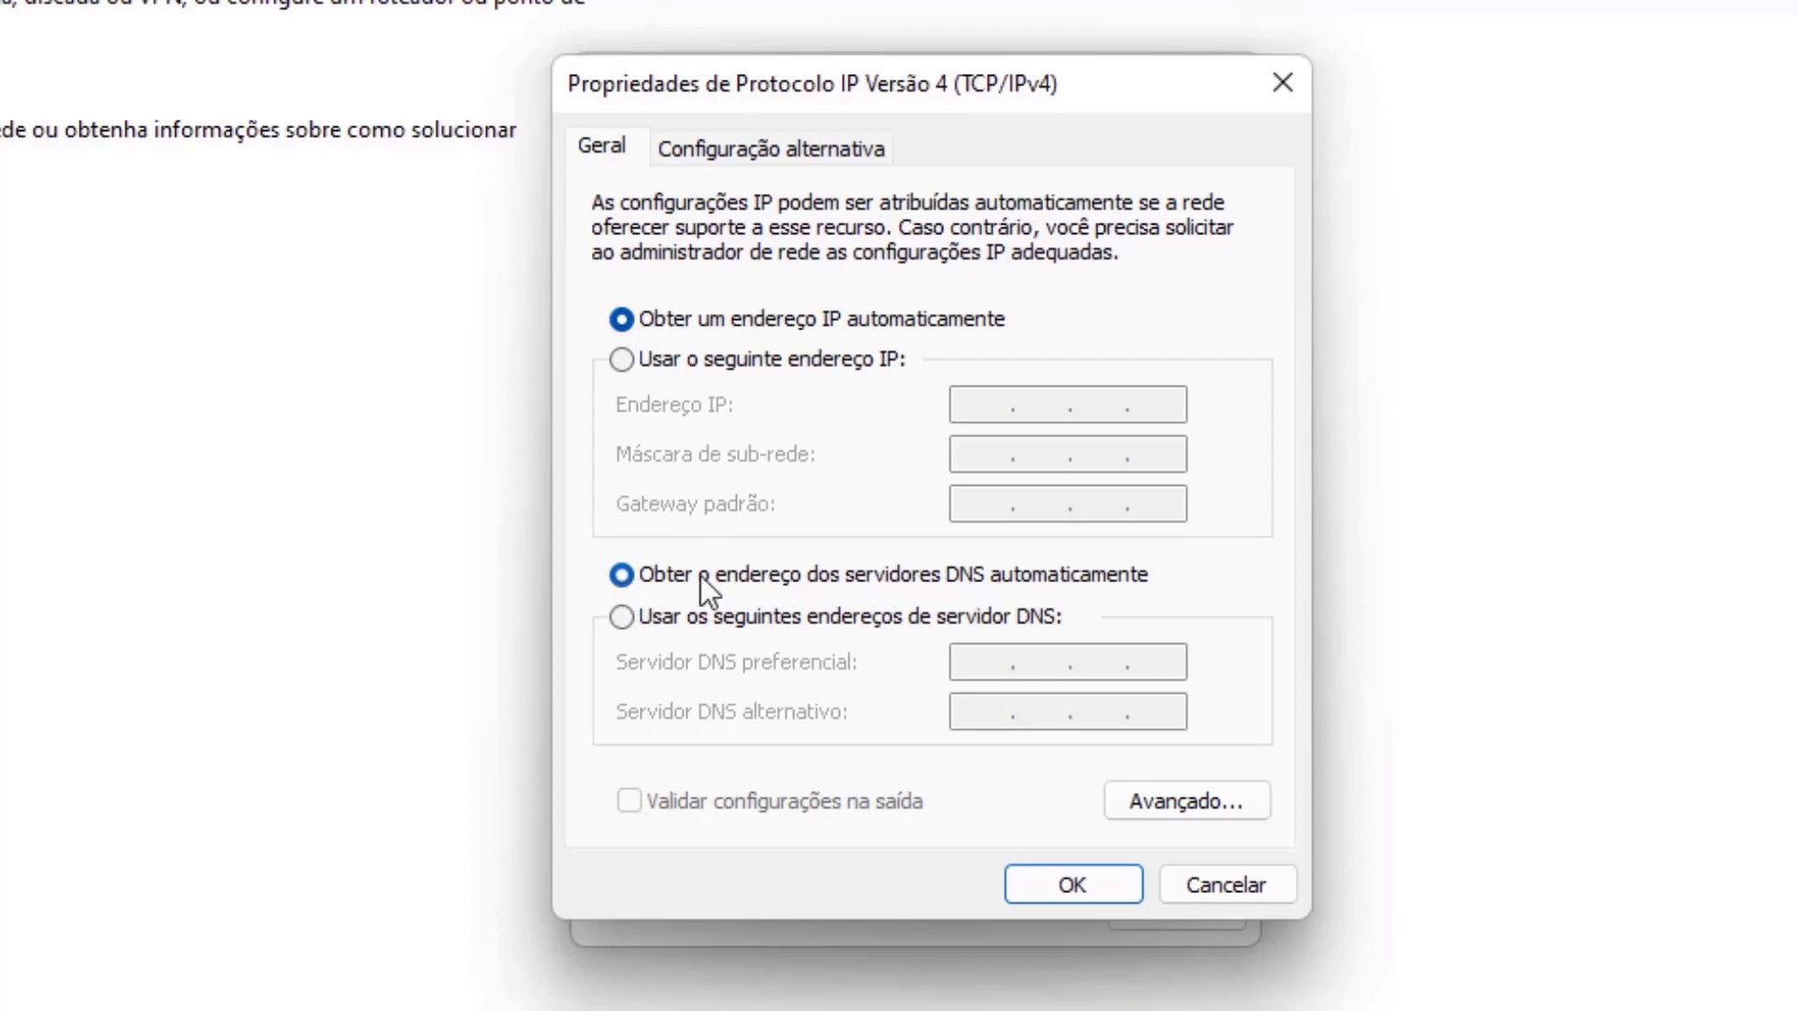
Use manual DNS servers with 8.8.8.8 as preferred and 8.8.4.4 as alternate, and apply the settings.
{"action": "left_click", "coordinate": [622, 618]}
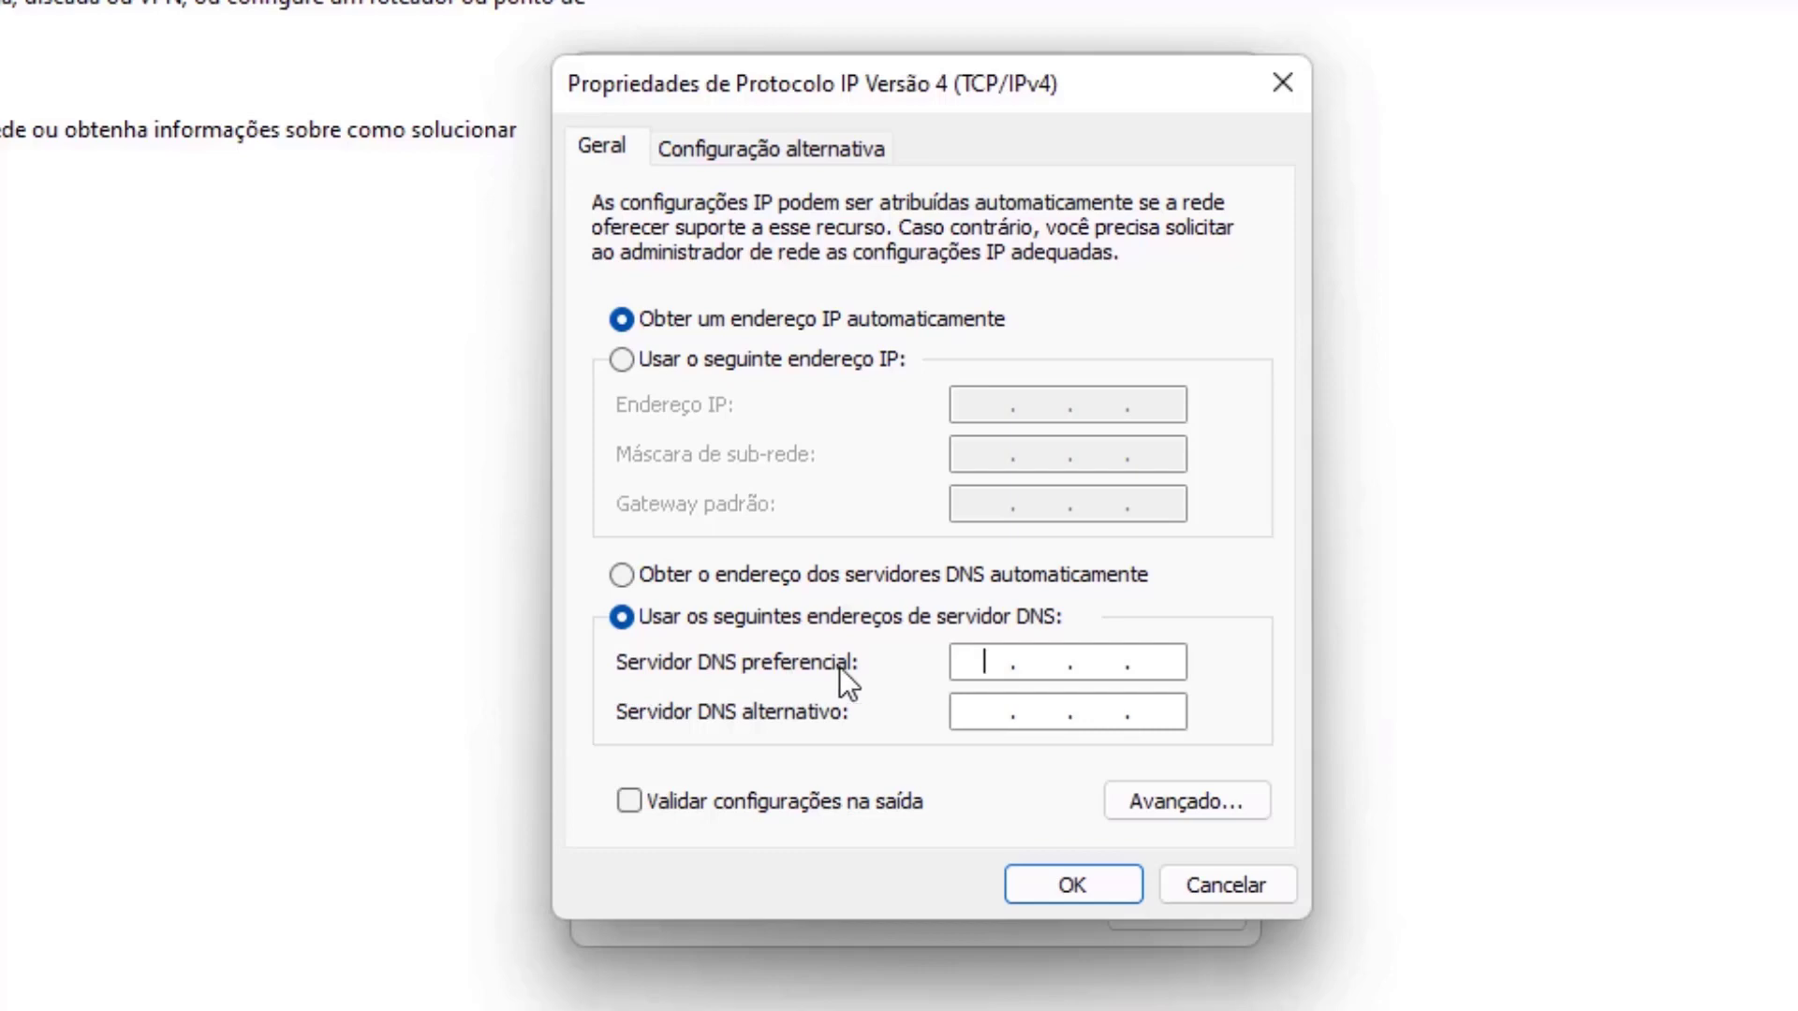
{"action": "type", "text": "8.8.8.8"}
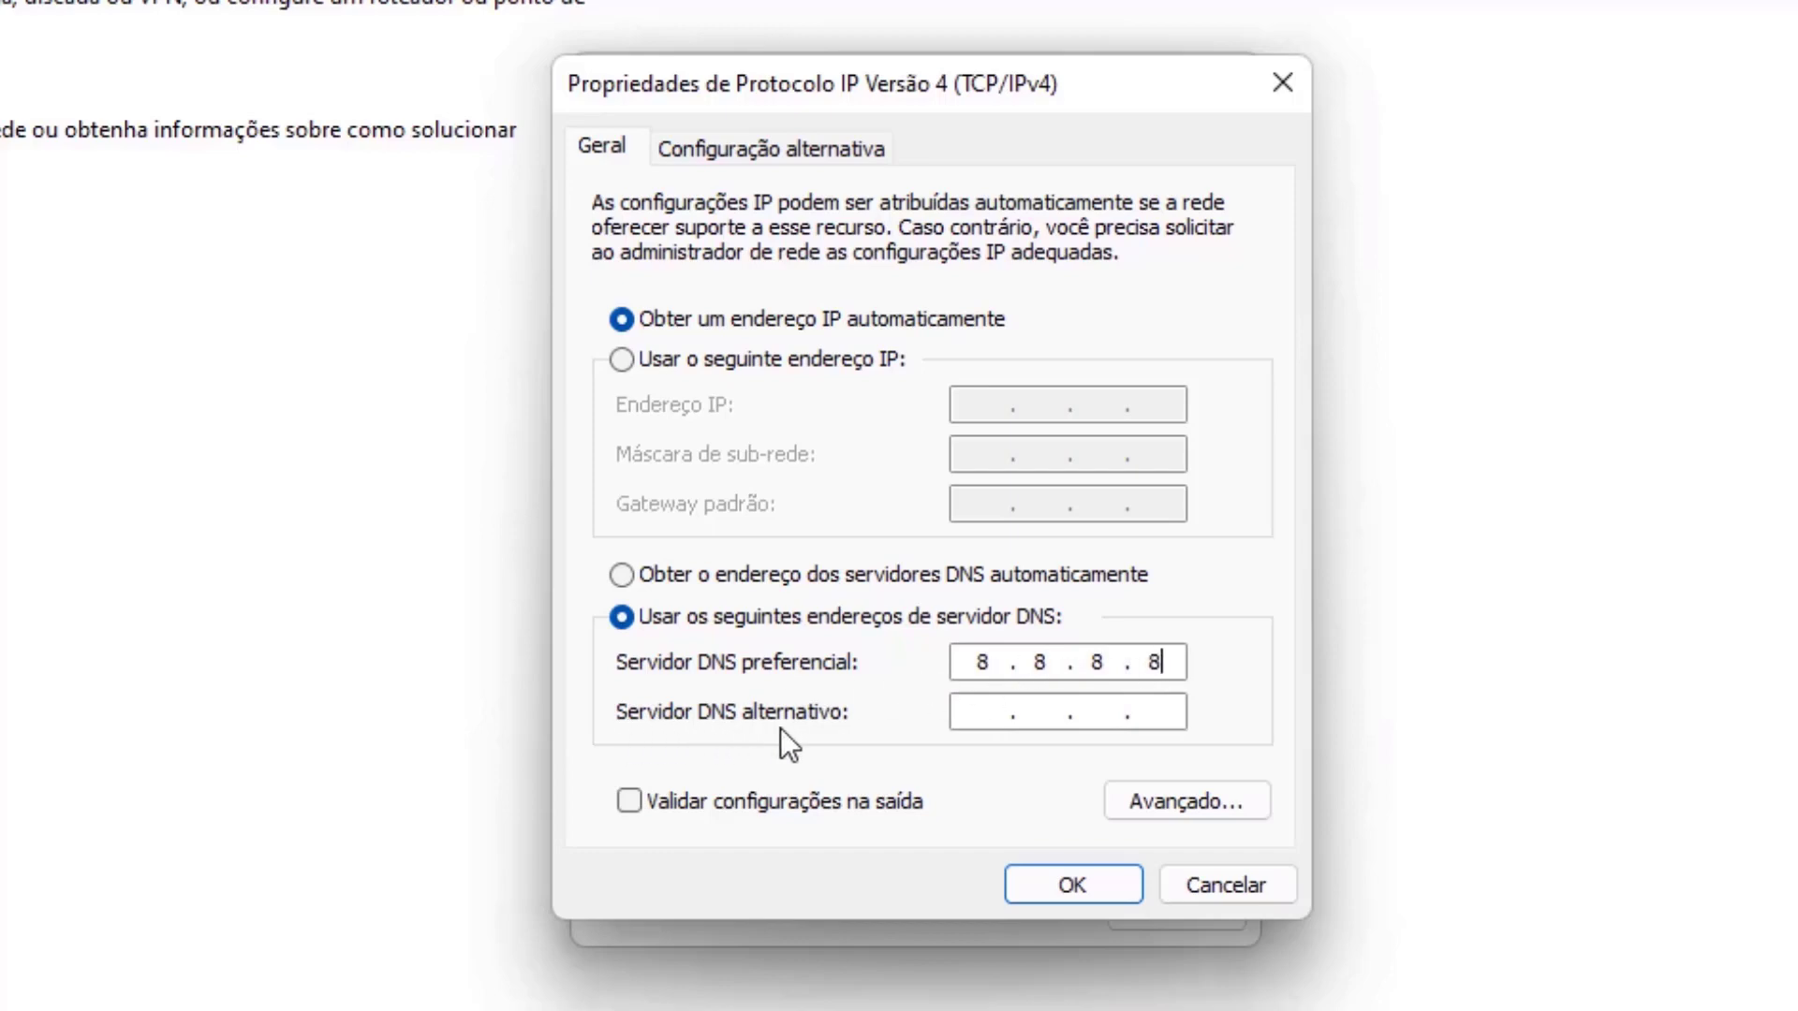
{"action": "left_click", "coordinate": [986, 719]}
{"action": "type", "text": "8.8.4.4"}
{"action": "left_click", "coordinate": [1081, 888]}
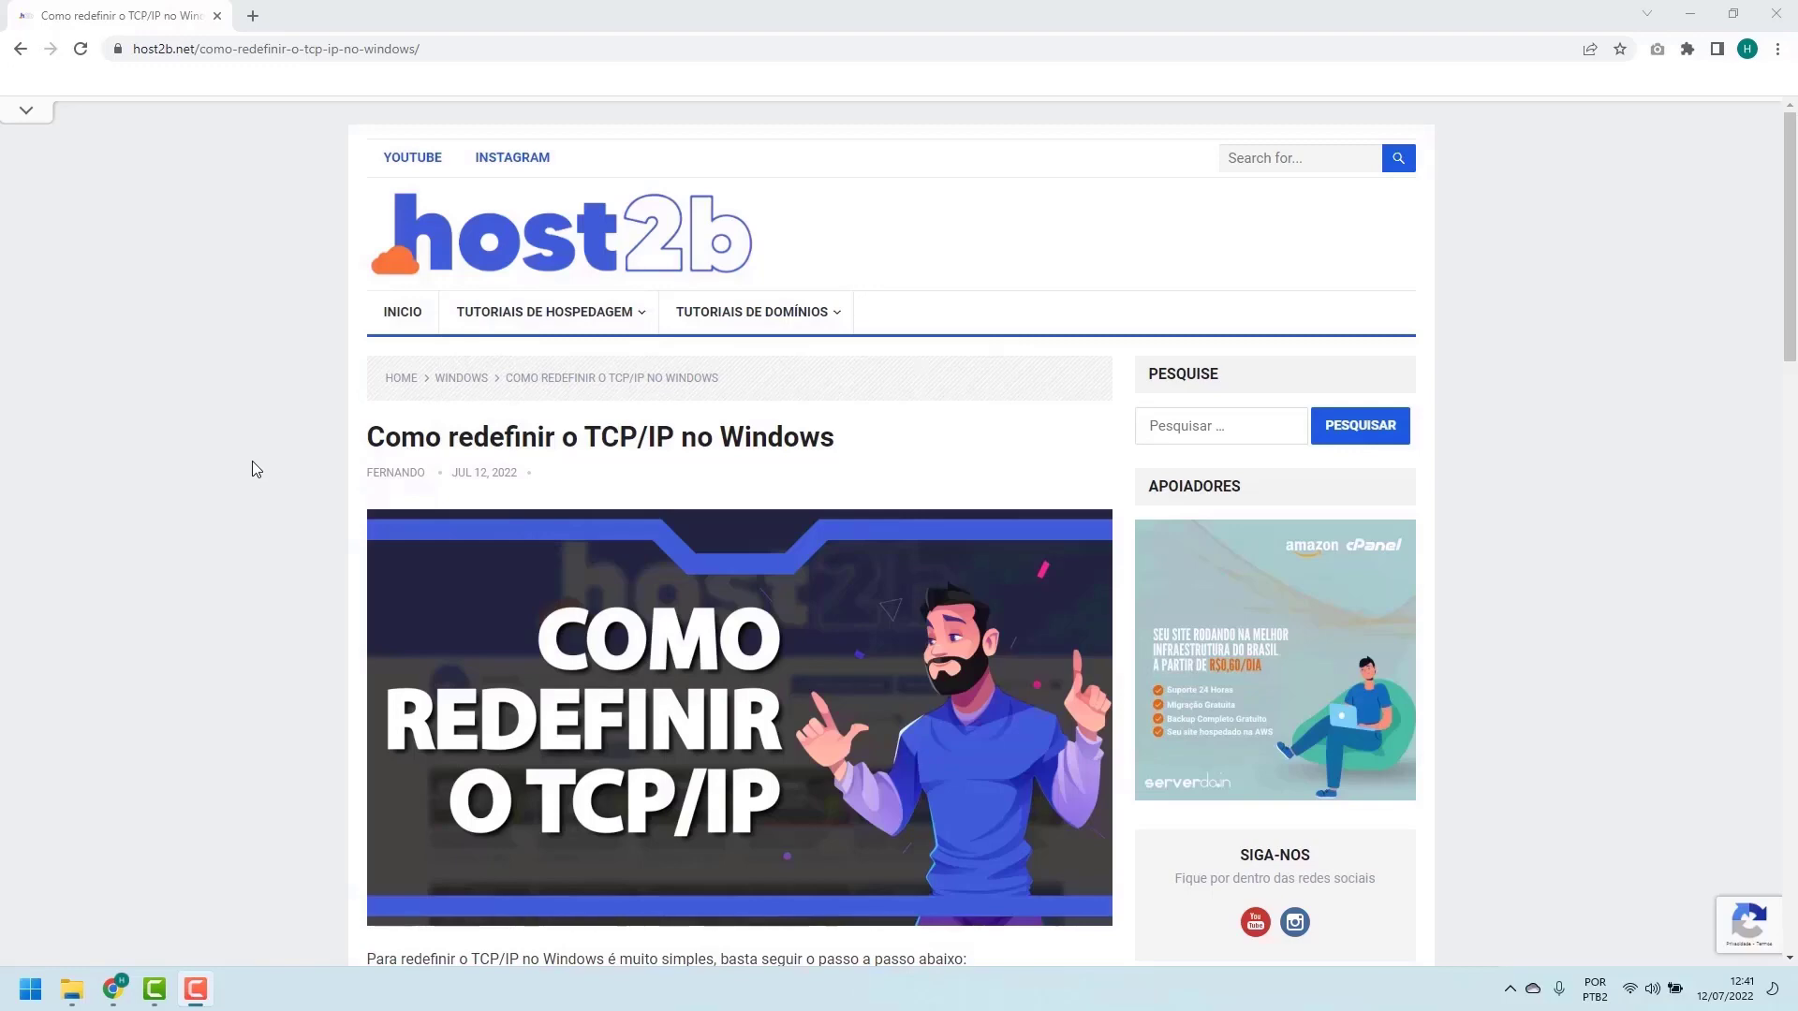
Search Windows for cmd and run Prompt de Comando as administrator, following the TCP/IP reset article.
{"action": "scroll", "coordinate": [253, 464], "scroll_direction": "down", "scroll_amount": 5}
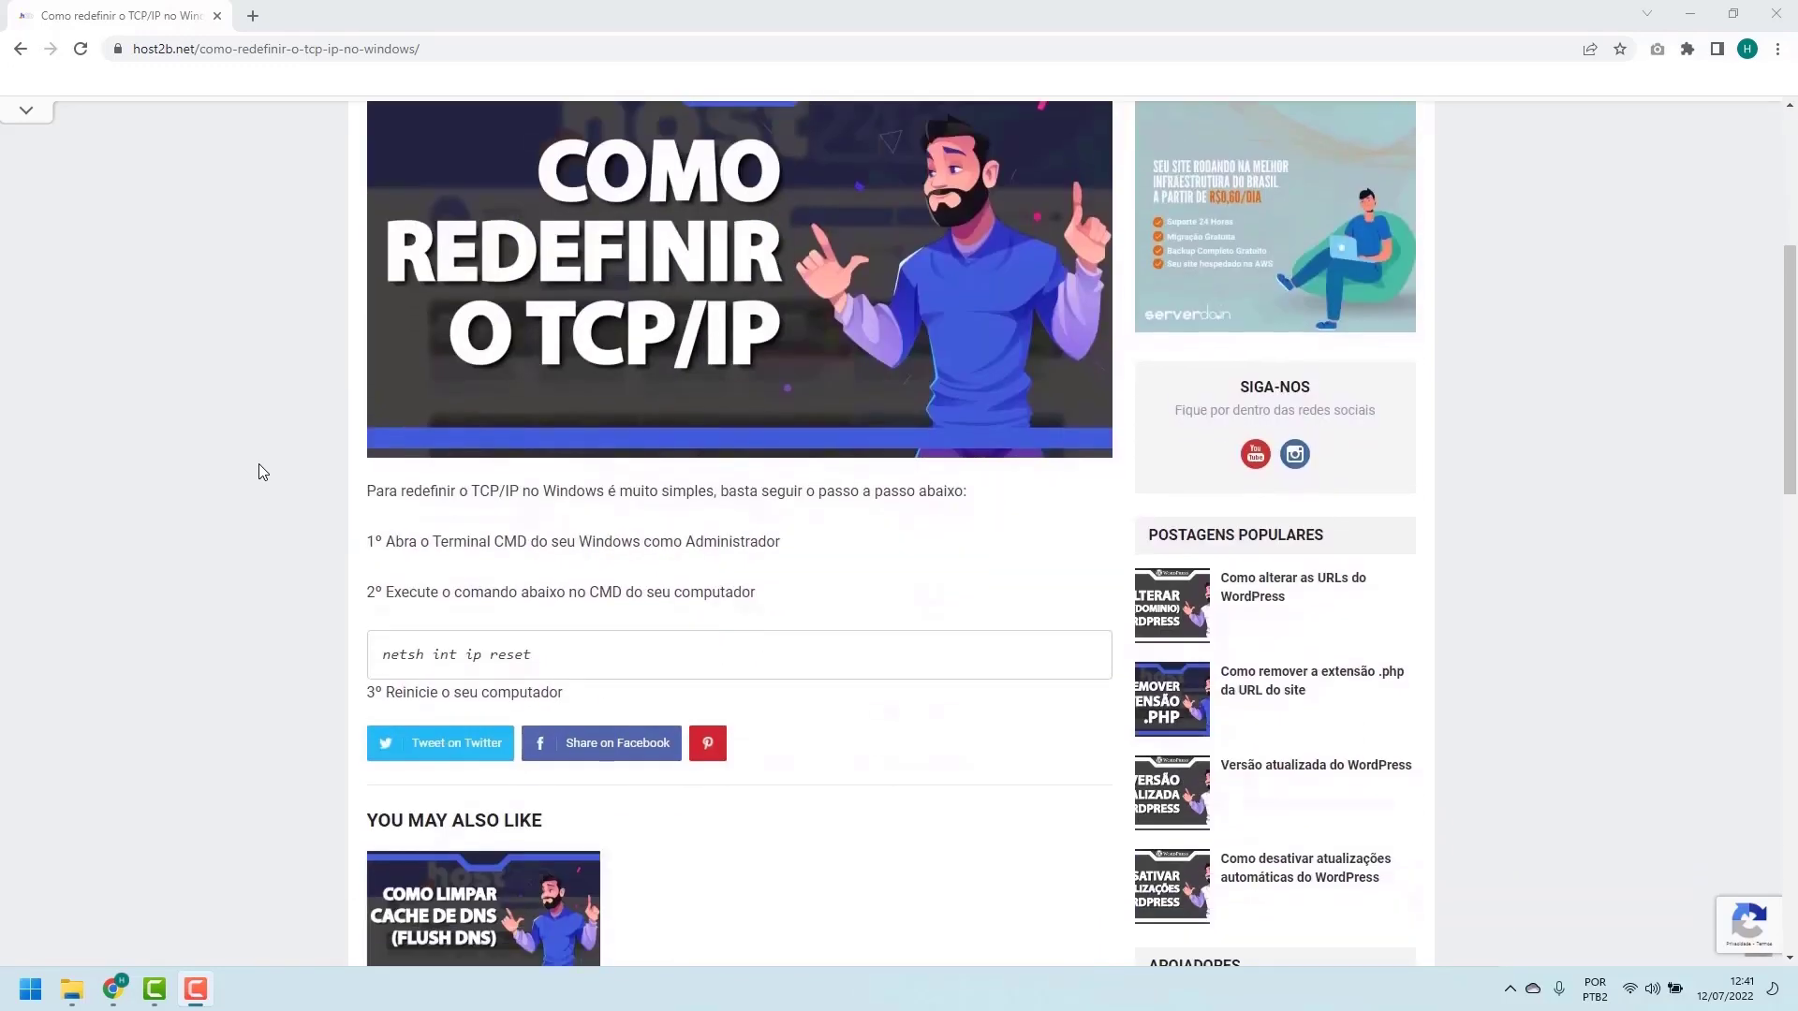
{"action": "scroll", "coordinate": [262, 471], "scroll_direction": "down", "scroll_amount": 1}
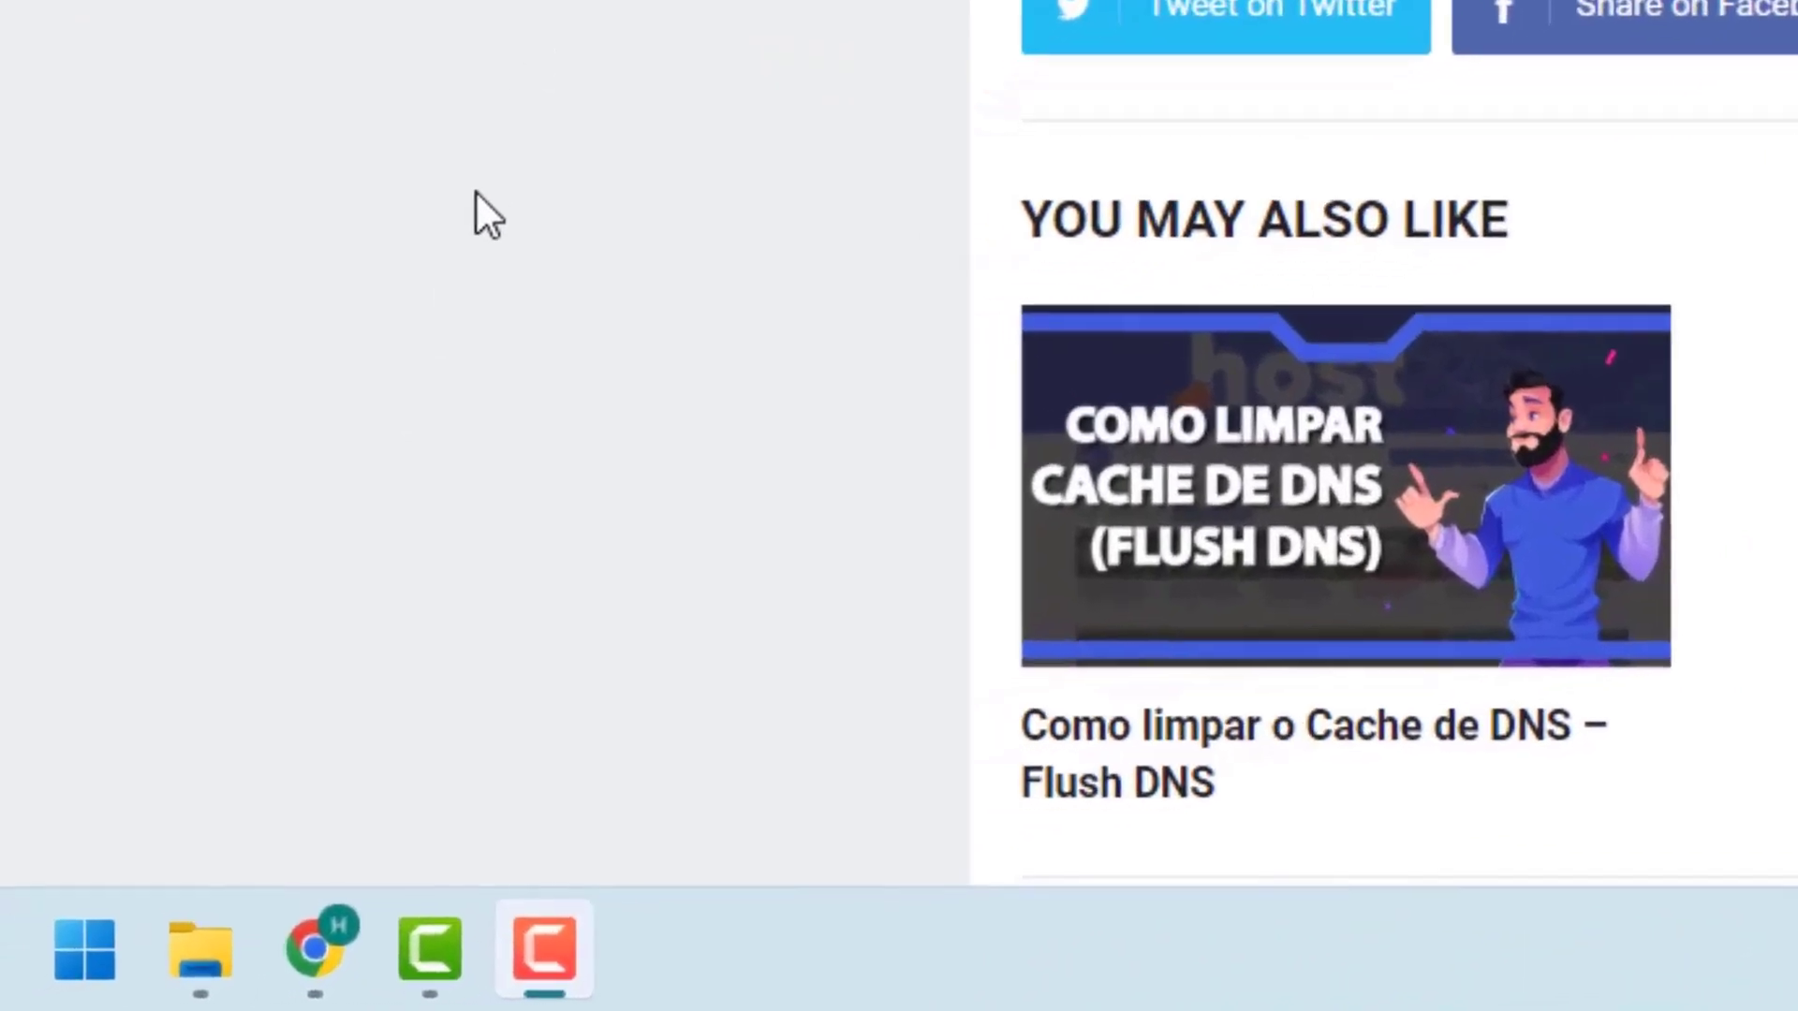
{"action": "left_click", "coordinate": [79, 951]}
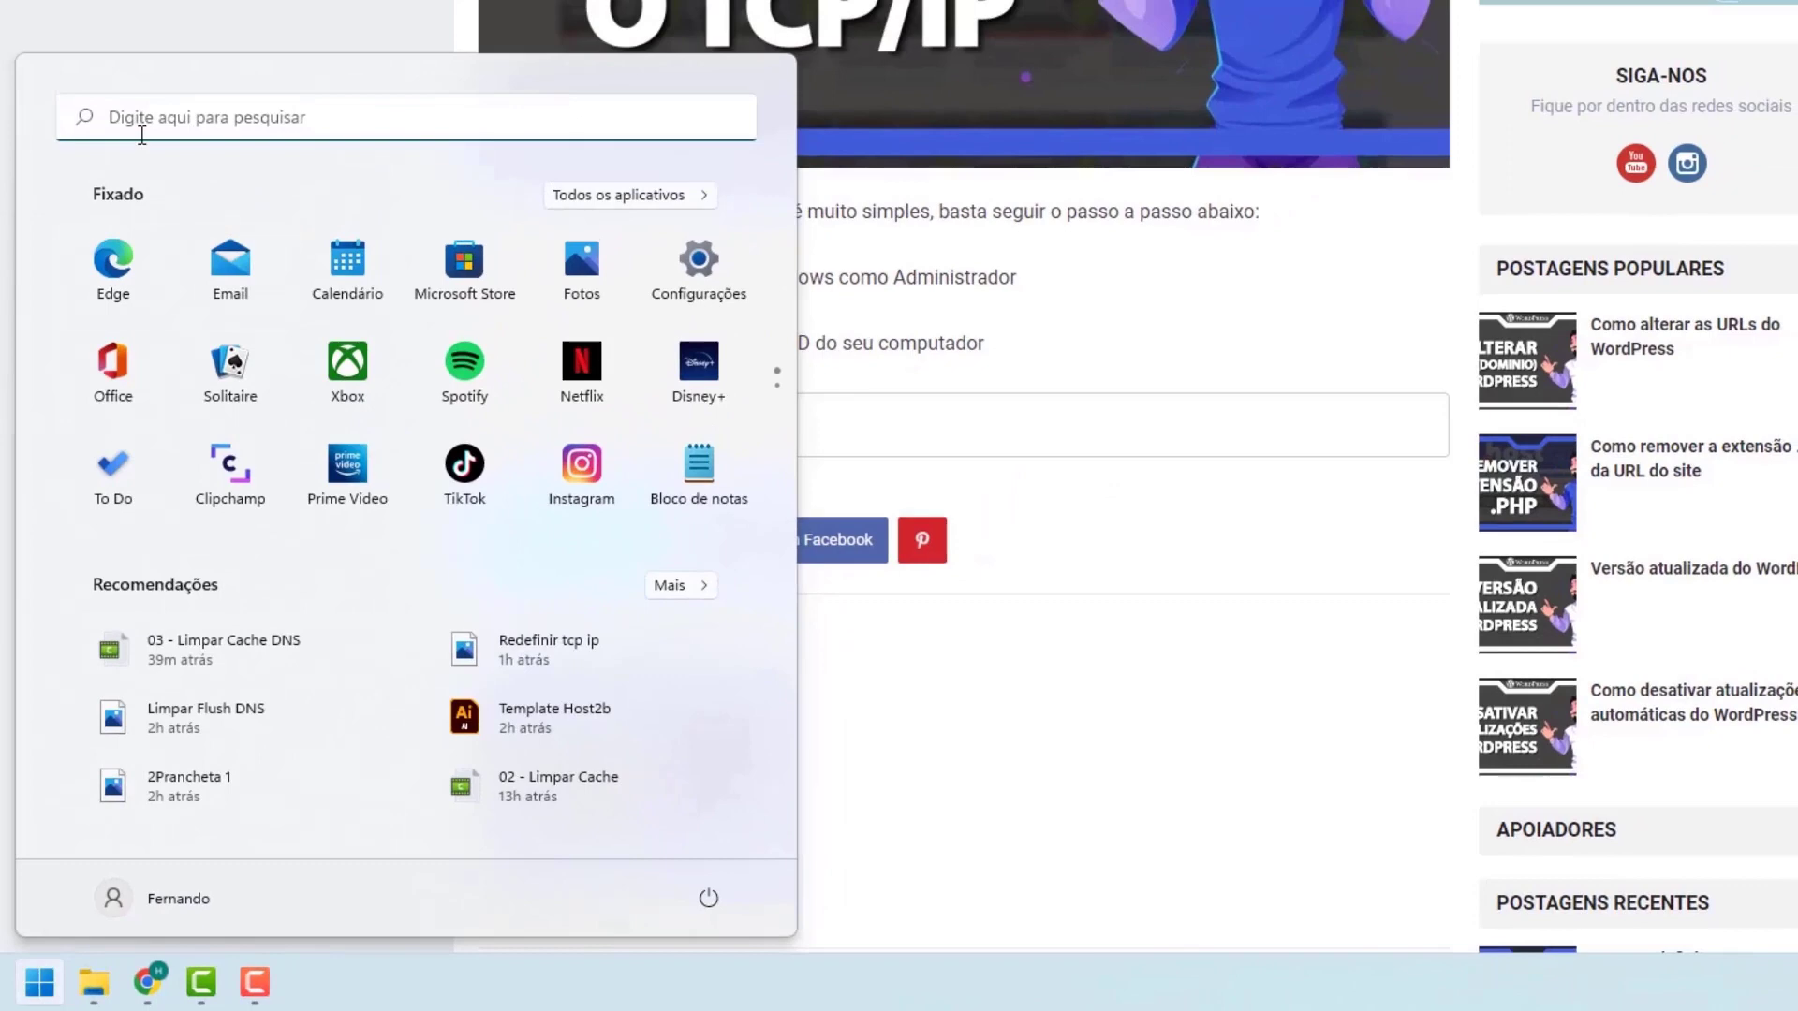
{"action": "type", "text": "cmd"}
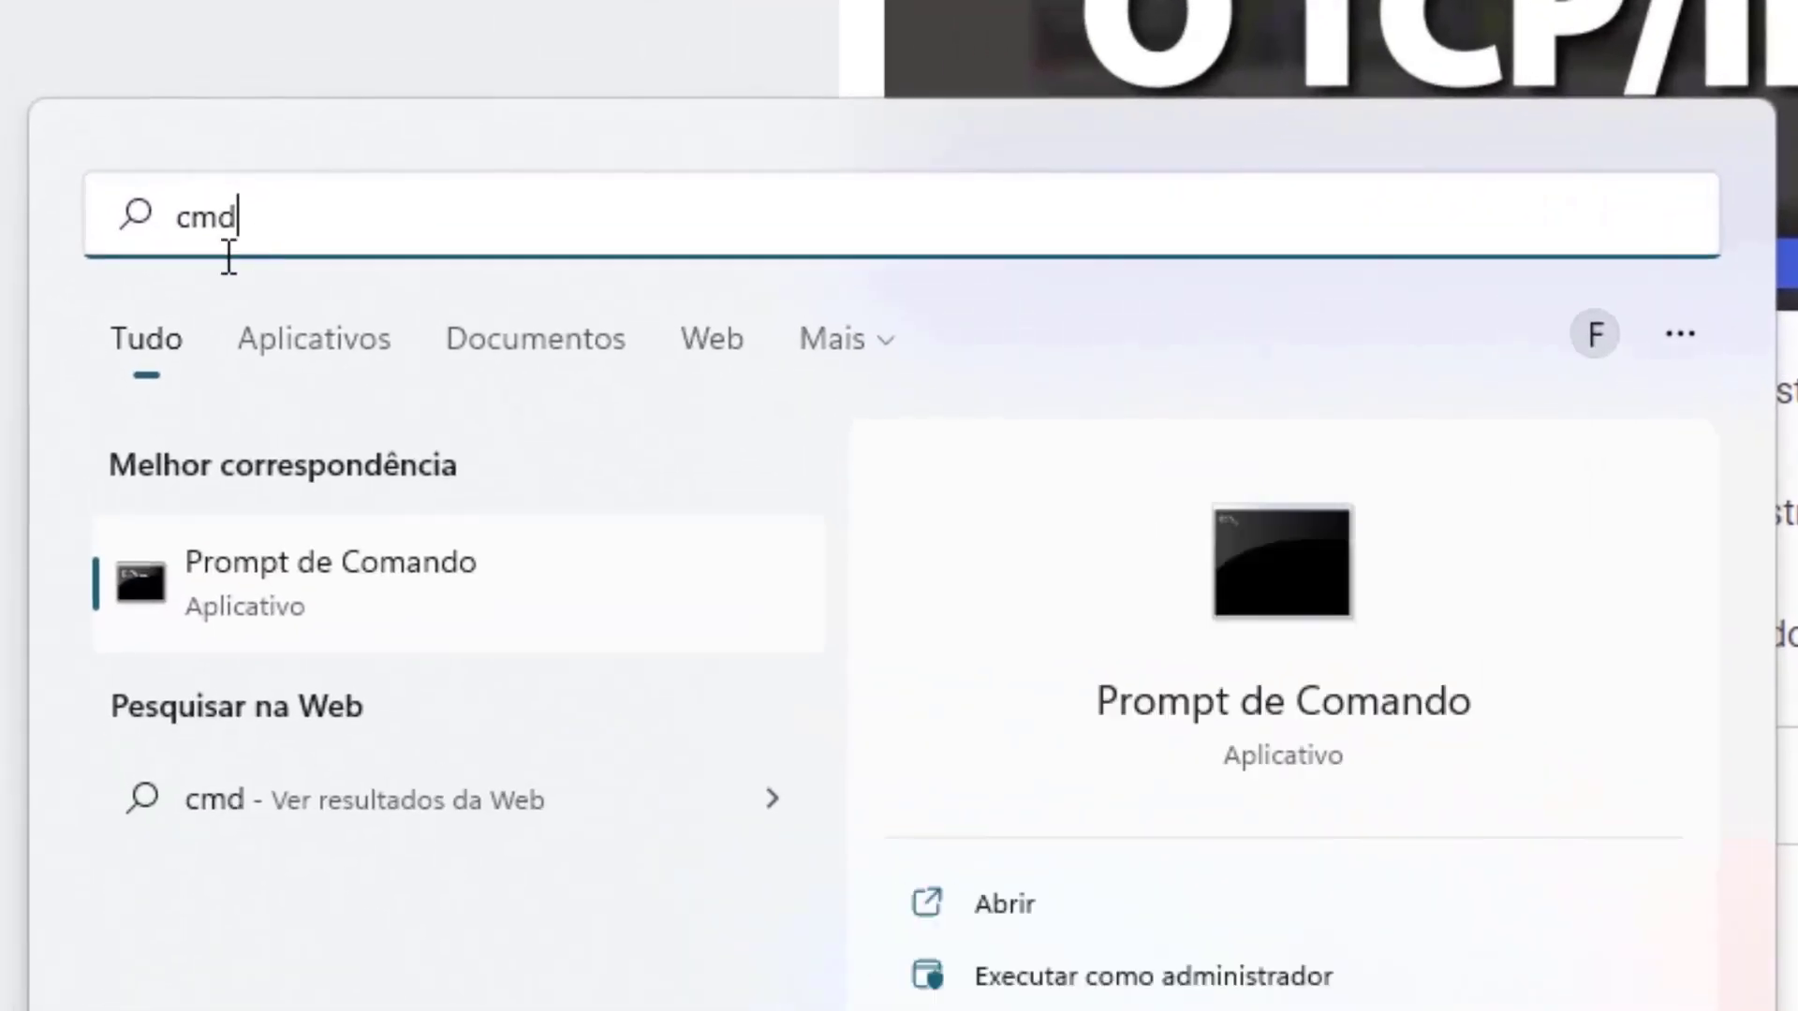
{"action": "right_click", "coordinate": [267, 570]}
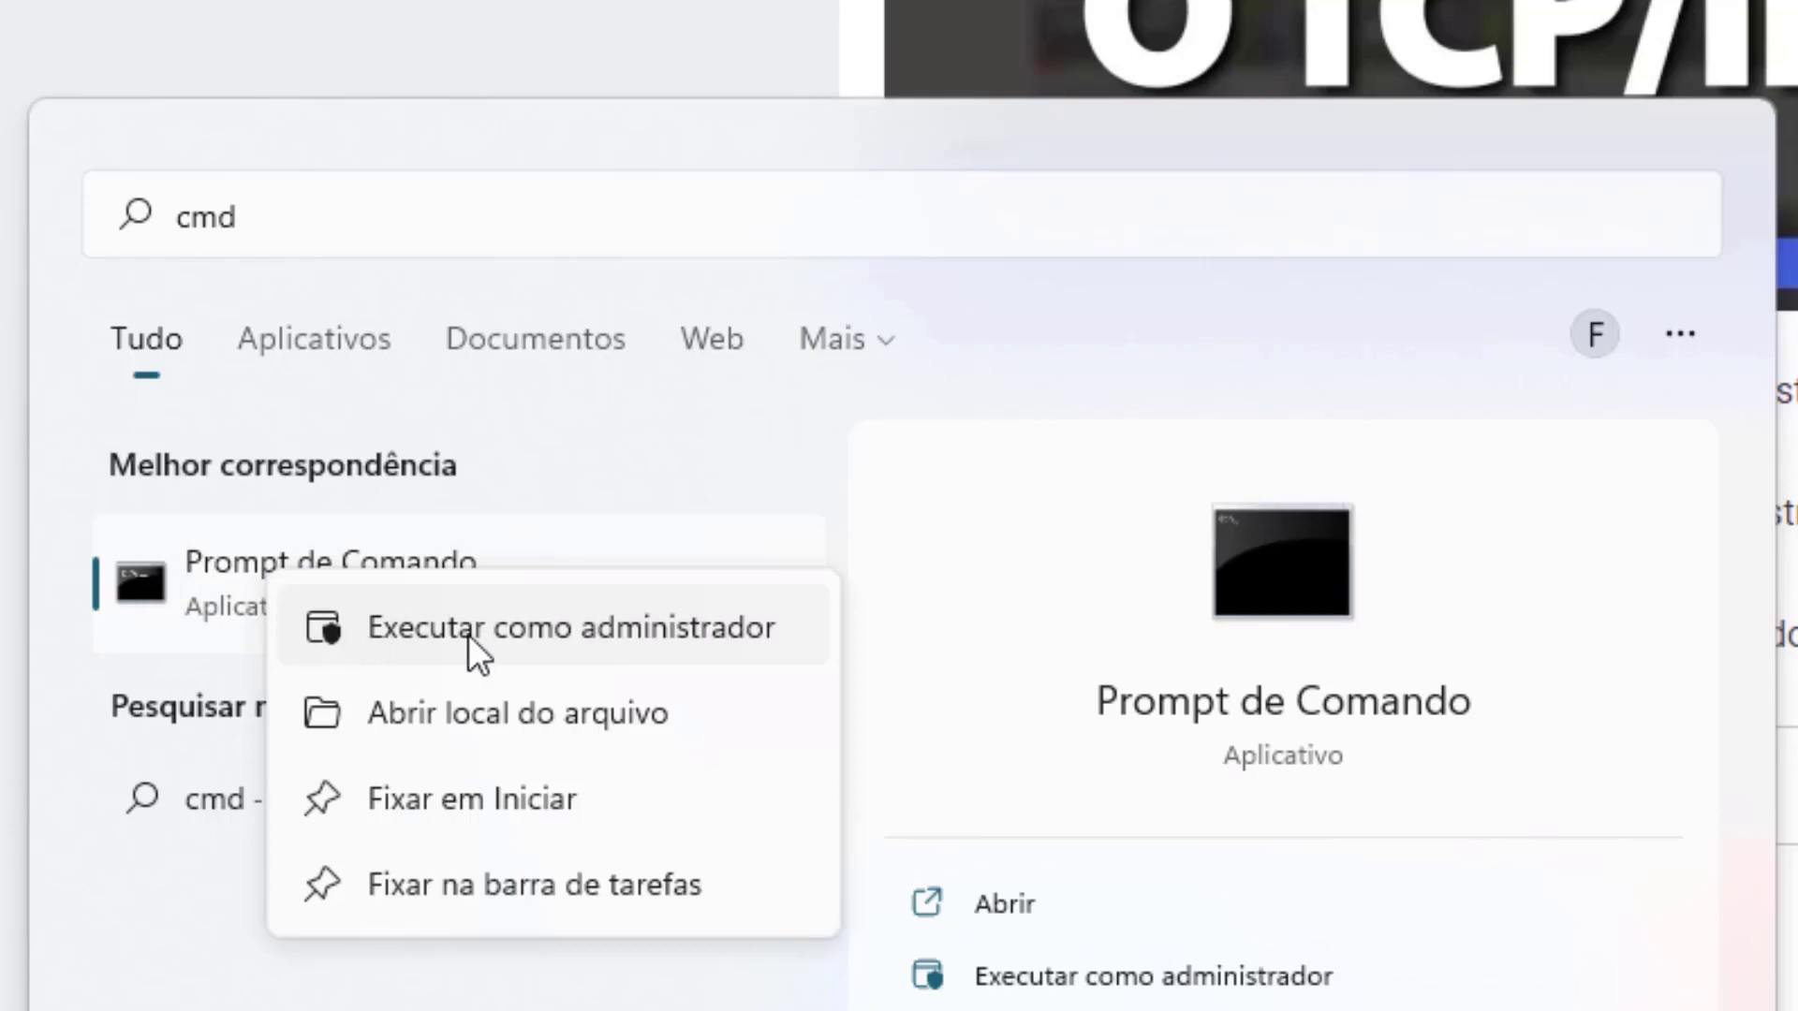
{"action": "left_click", "coordinate": [513, 627]}
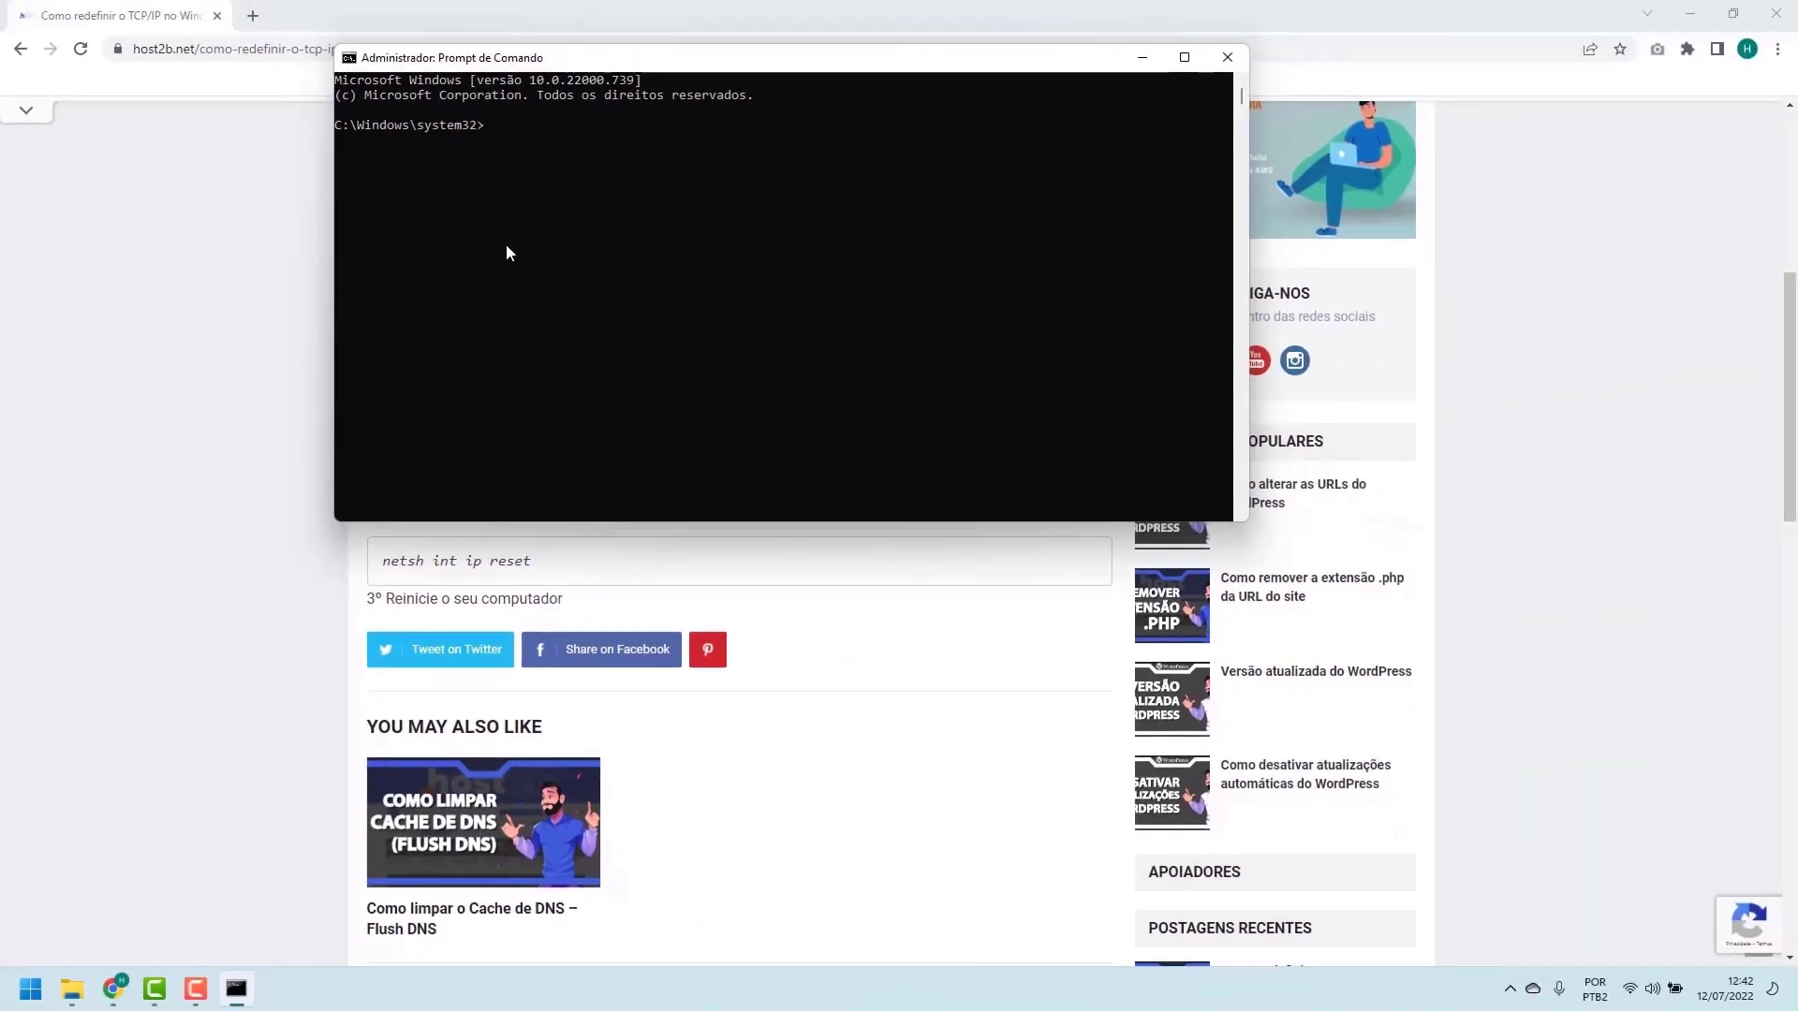
Check the reset command in the article and run netsh int ip reset in the administrator Command Prompt.
{"action": "left_click", "coordinate": [290, 404]}
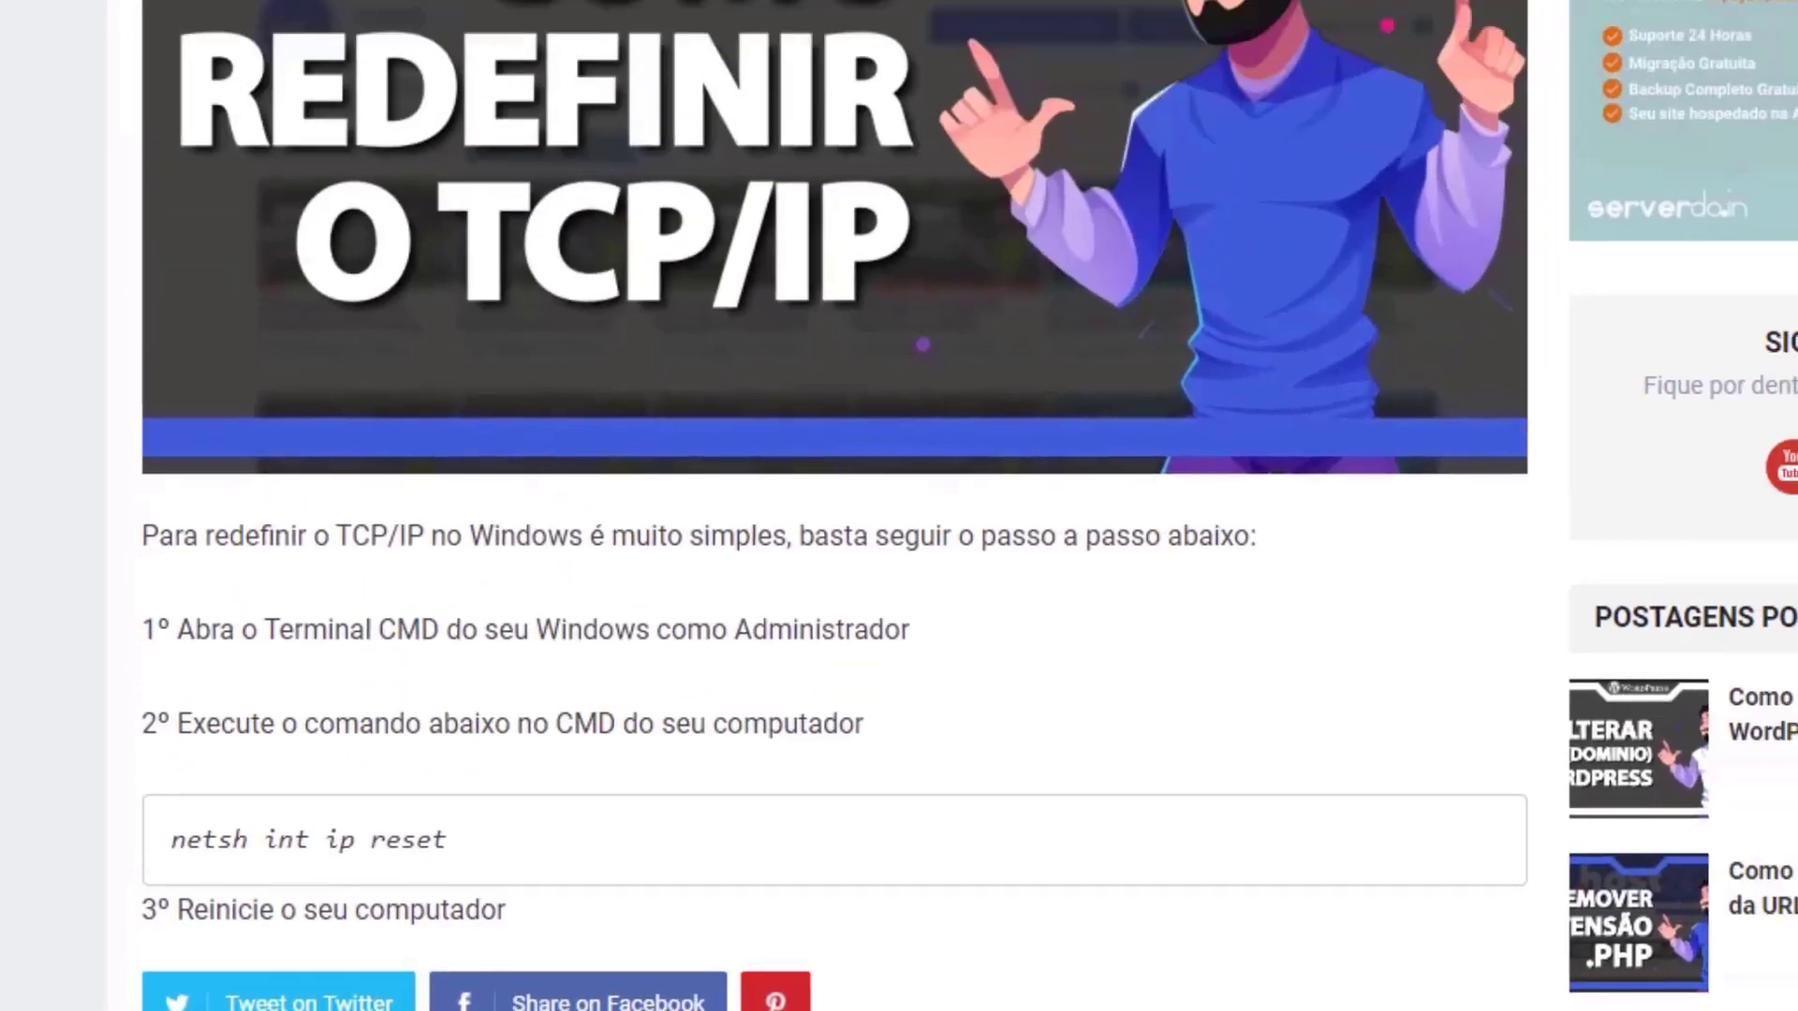
{"action": "key", "text": "alt+Tab"}
{"action": "left_click", "coordinate": [805, 689]}
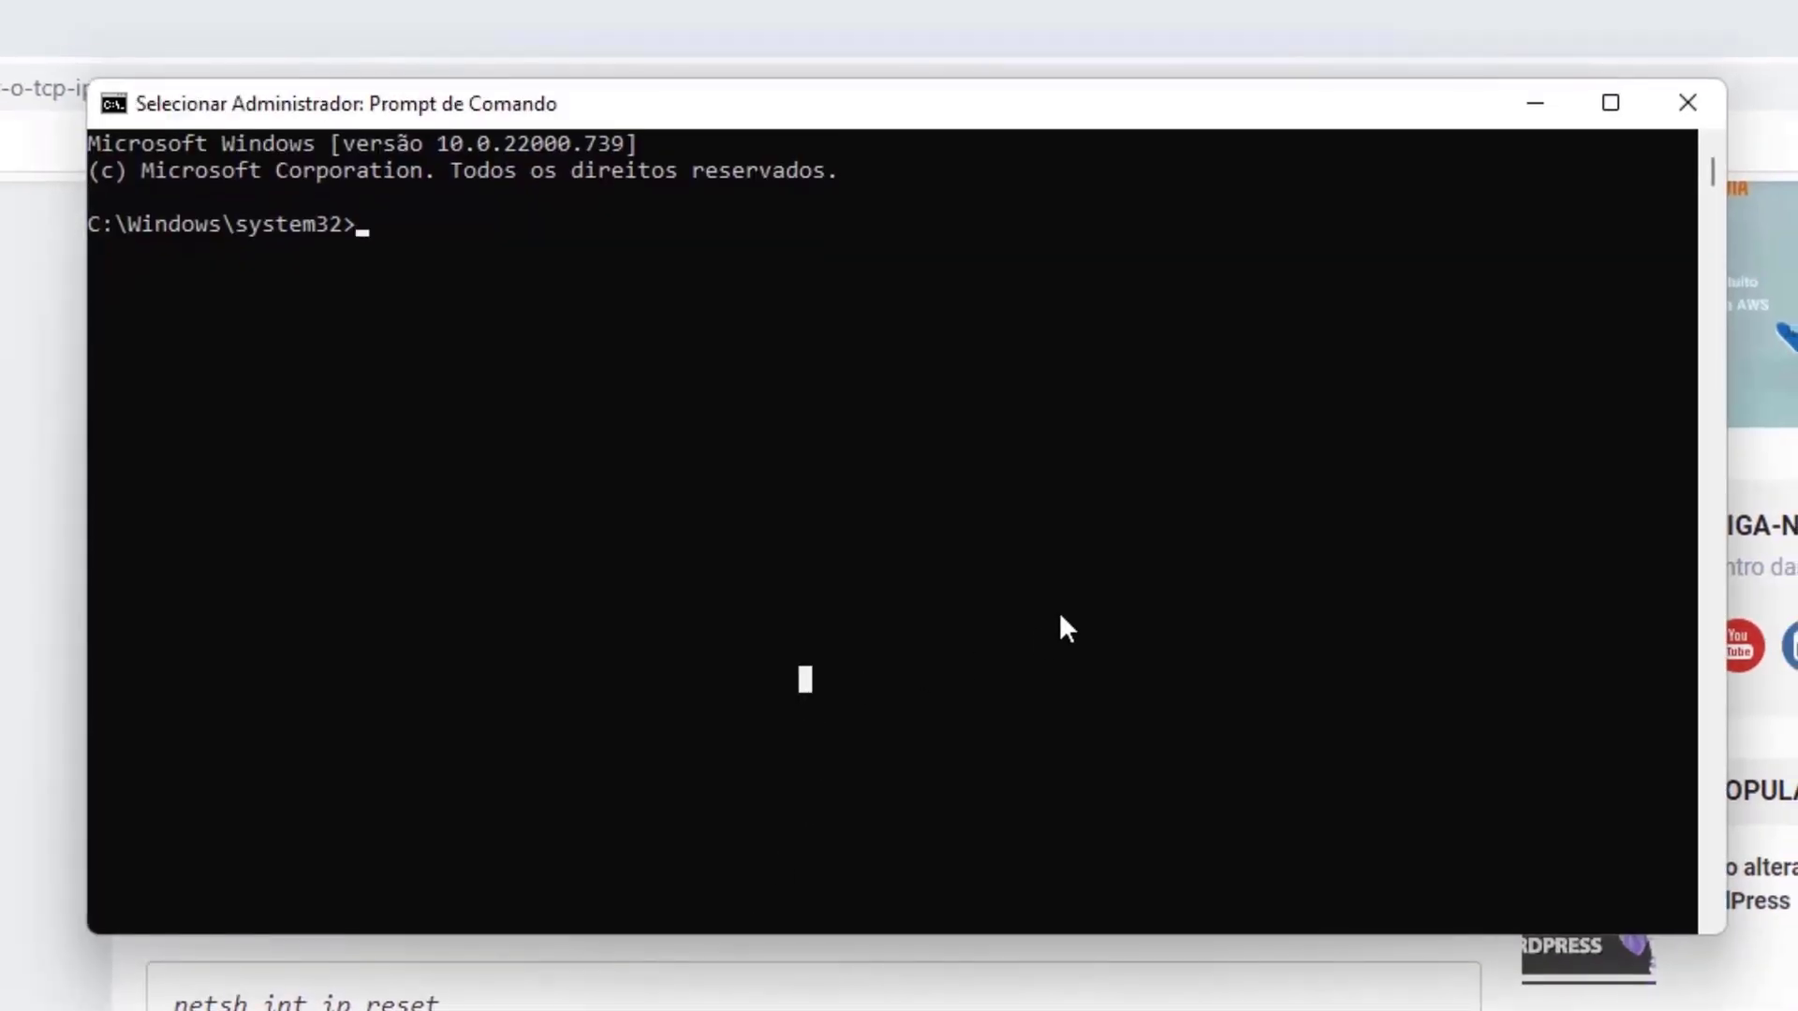
{"action": "type", "text": "netsh "}
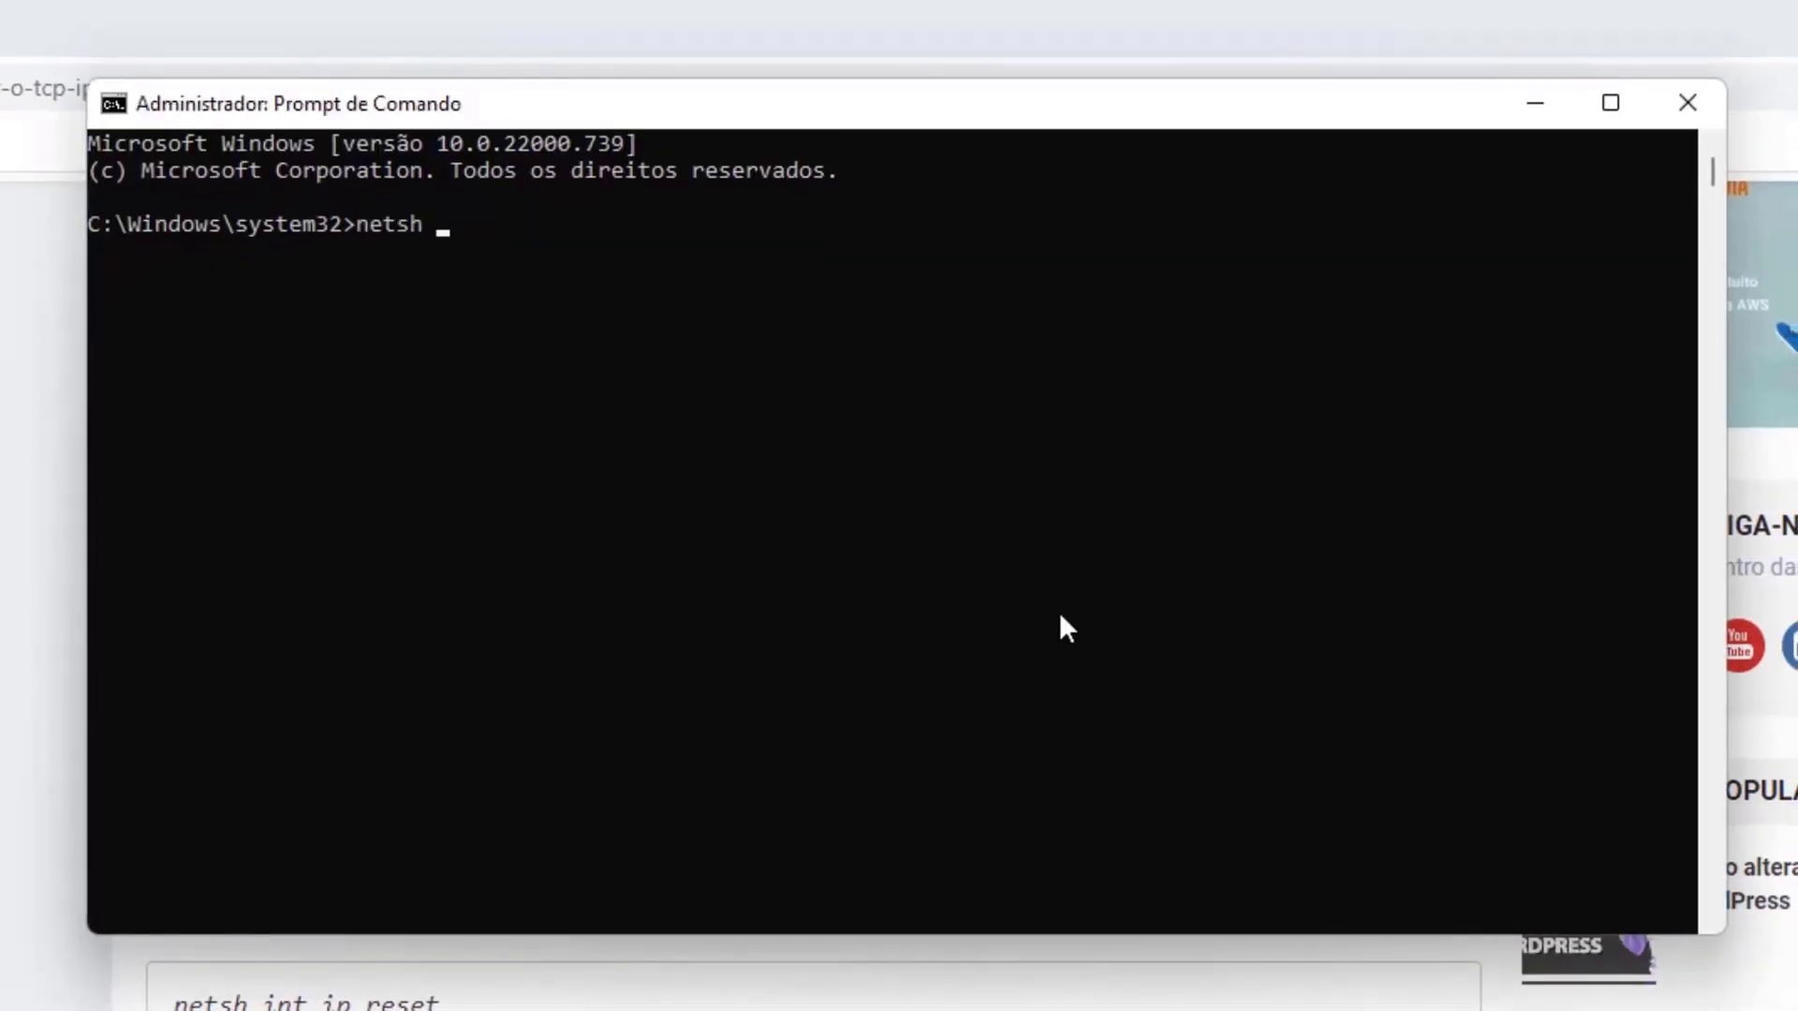
{"action": "type", "text": "int ip reset"}
{"action": "key", "text": "Return"}
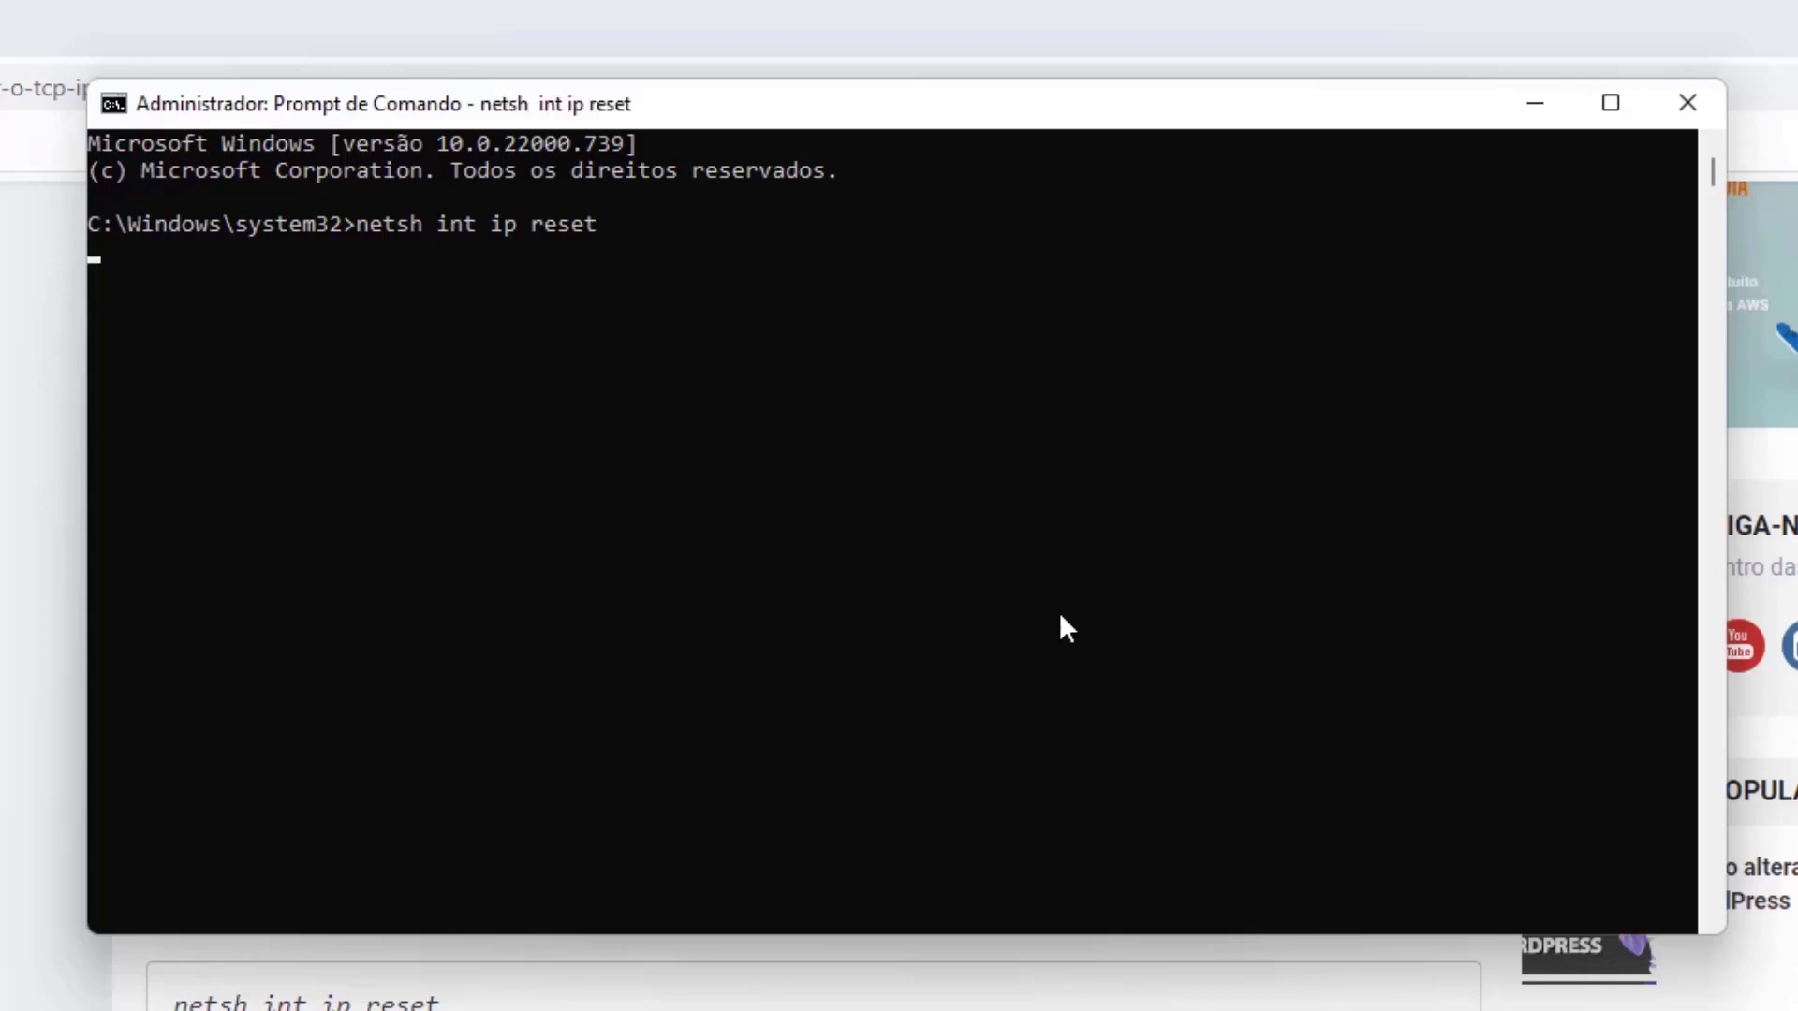